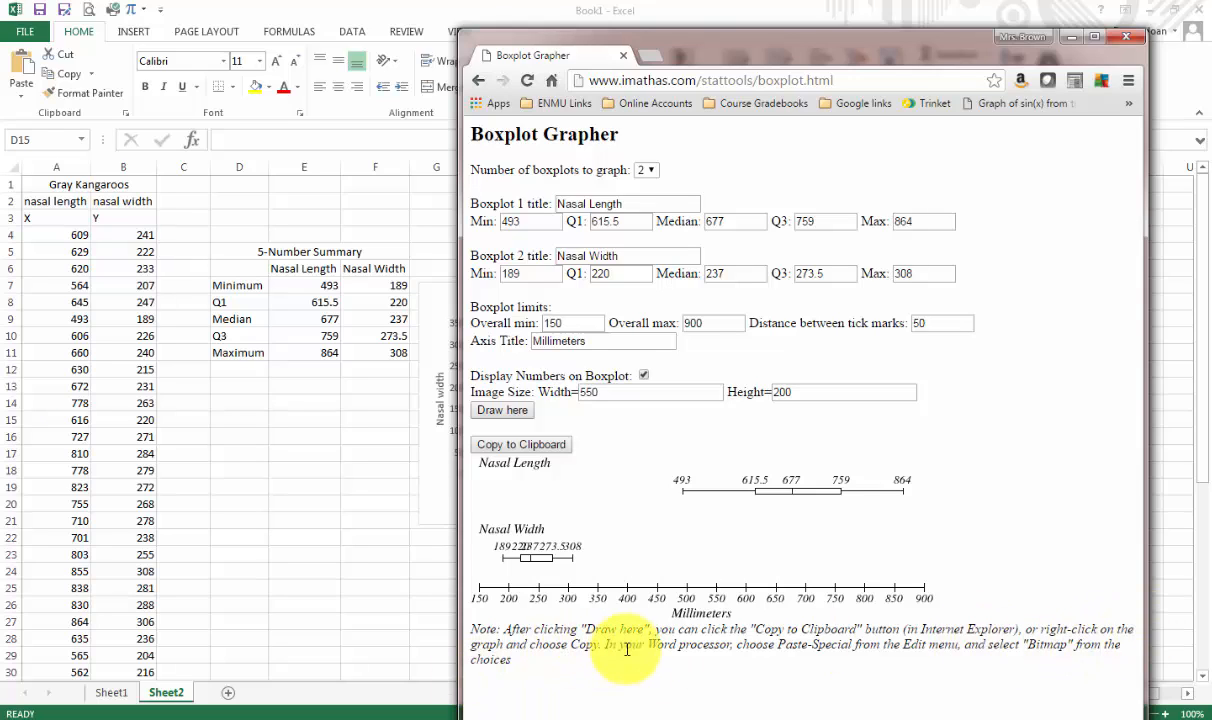
# - Try to copy the boxplot graph straight from the Boxplot Grapher page and paste it into the blank Word document
pyautogui.rightClick(642, 540)
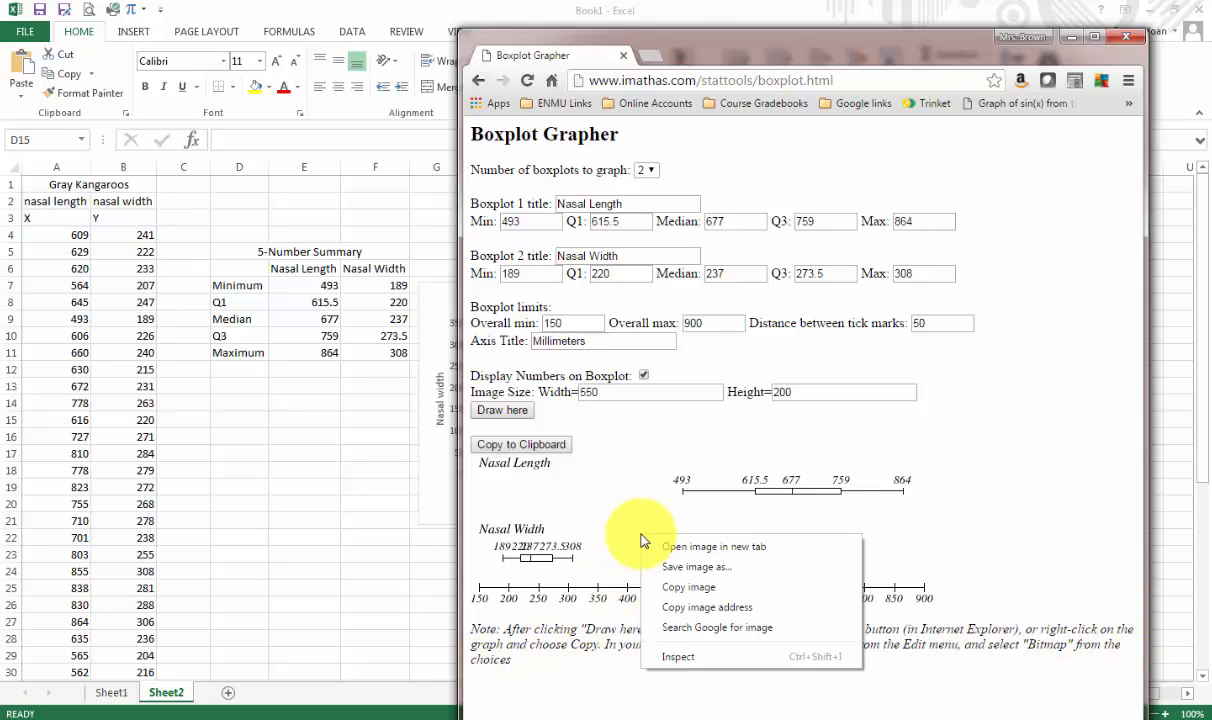
pyautogui.click(688, 588)
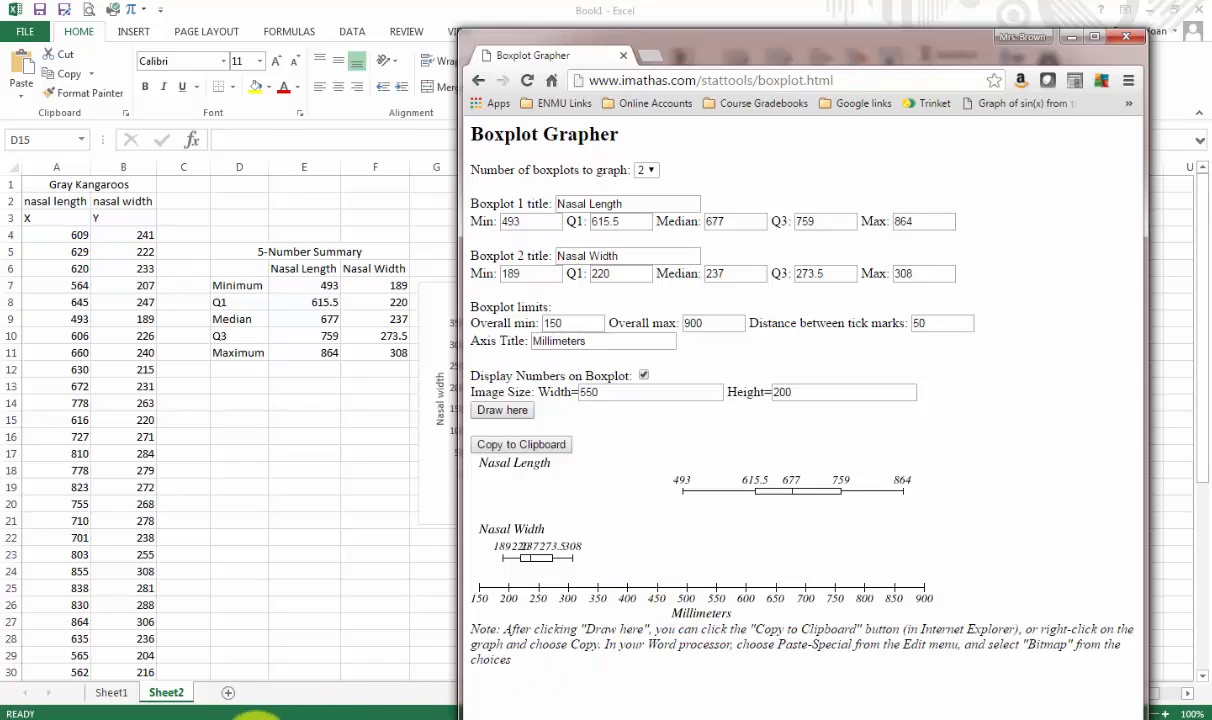
pyautogui.click(255, 715)
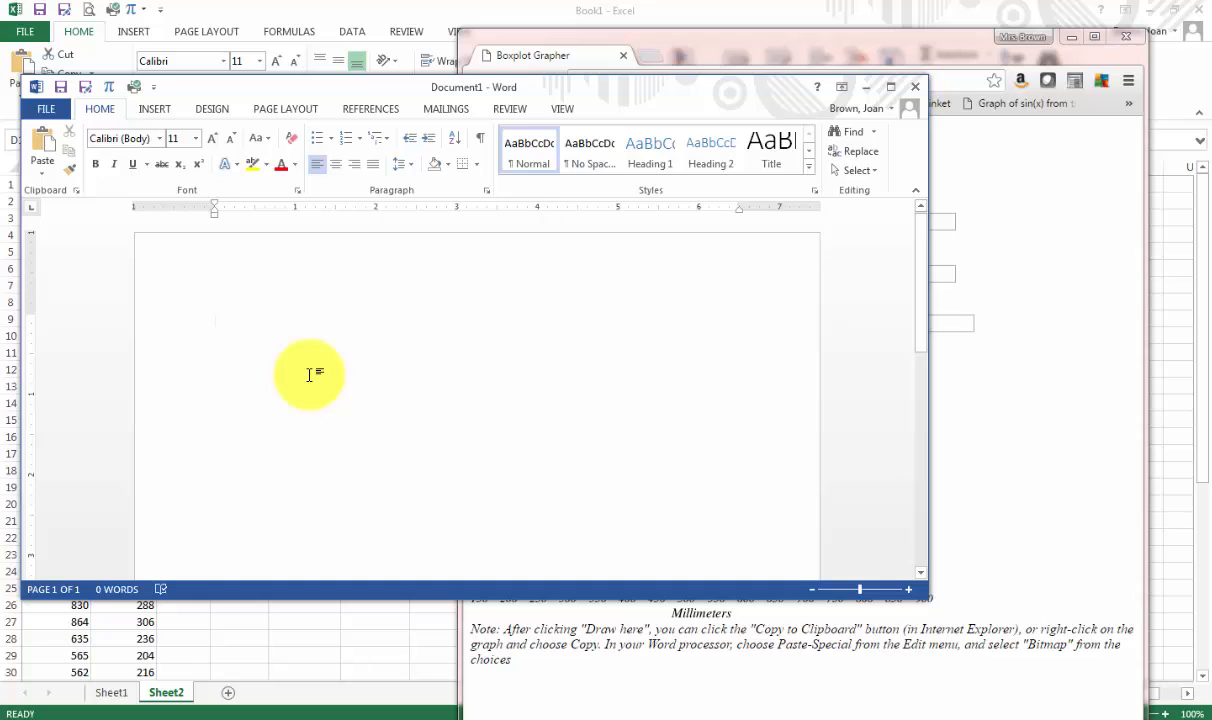
pyautogui.click(996, 175)
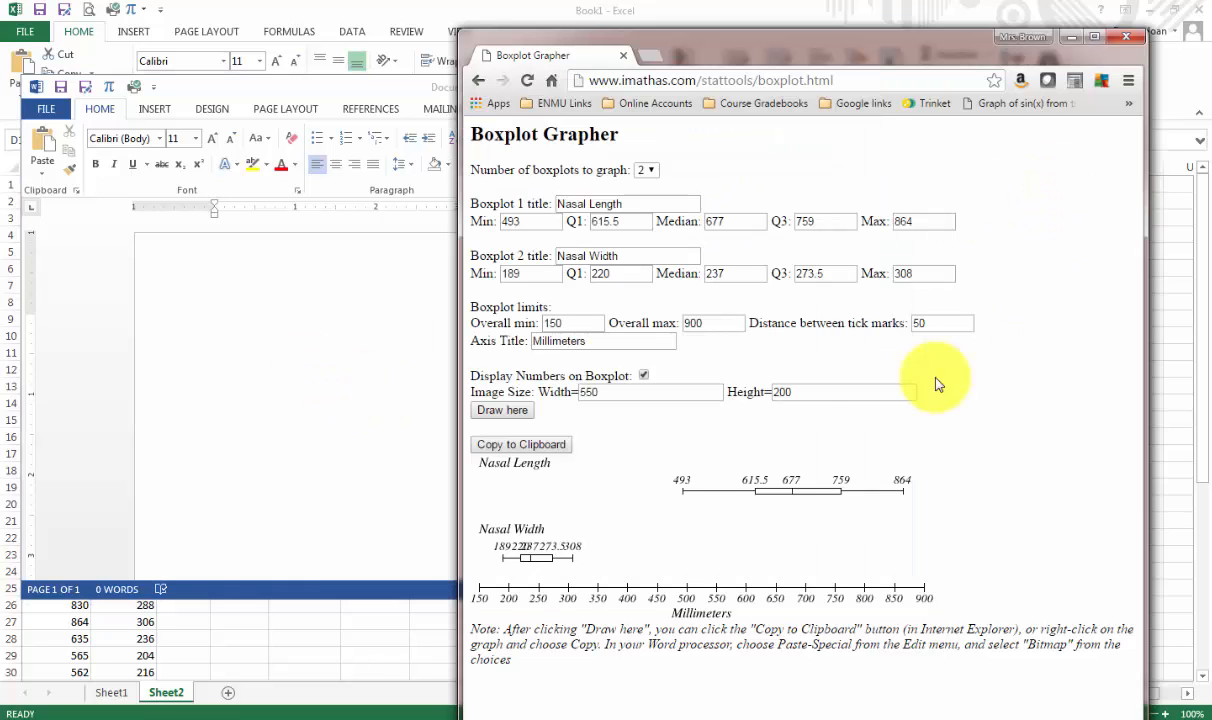
pyautogui.click(557, 452)
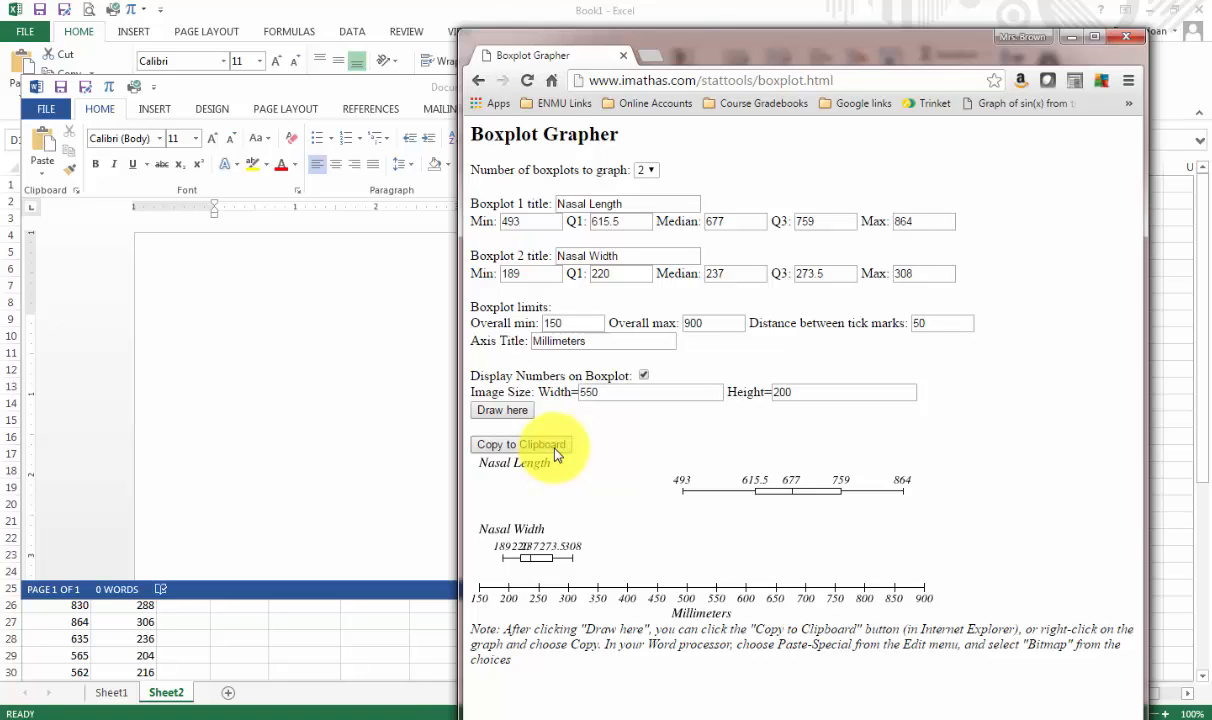
pyautogui.click(184, 306)
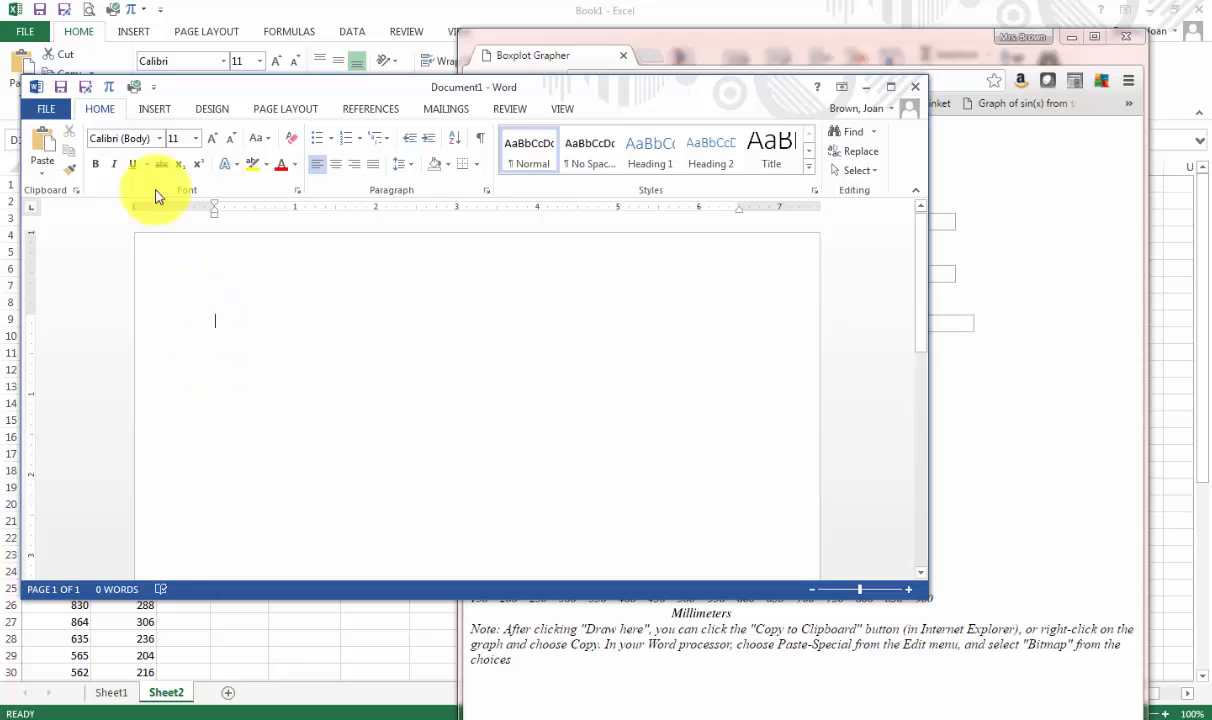
pyautogui.rightClick(214, 324)
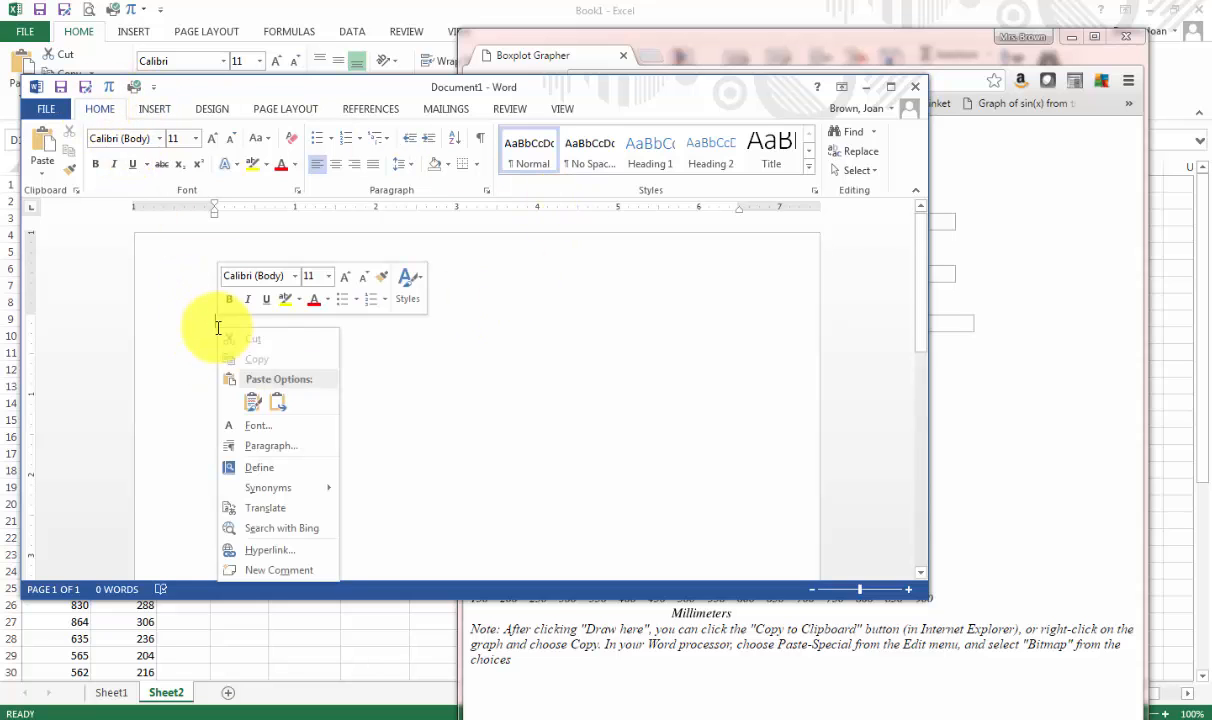
pyautogui.click(260, 404)
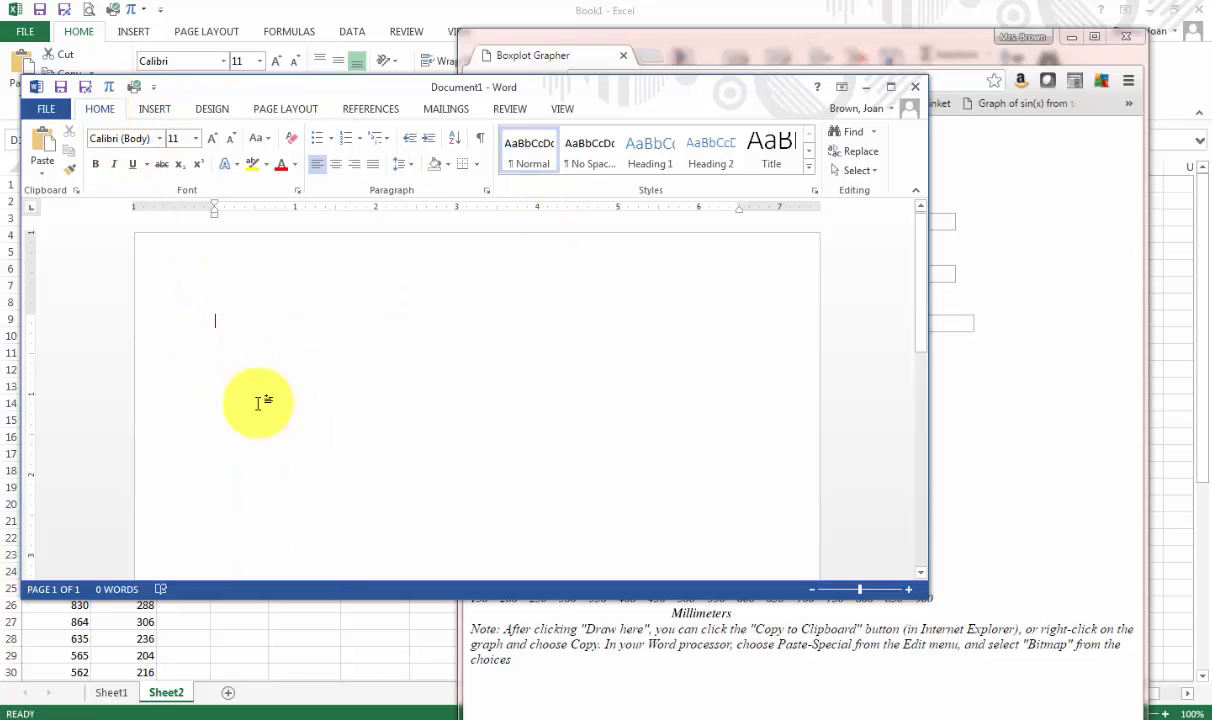
# - Capture the Nasal Length and Nasal Width boxplots with the Snipping Tool and paste the snip into the Word document
pyautogui.click(955, 446)
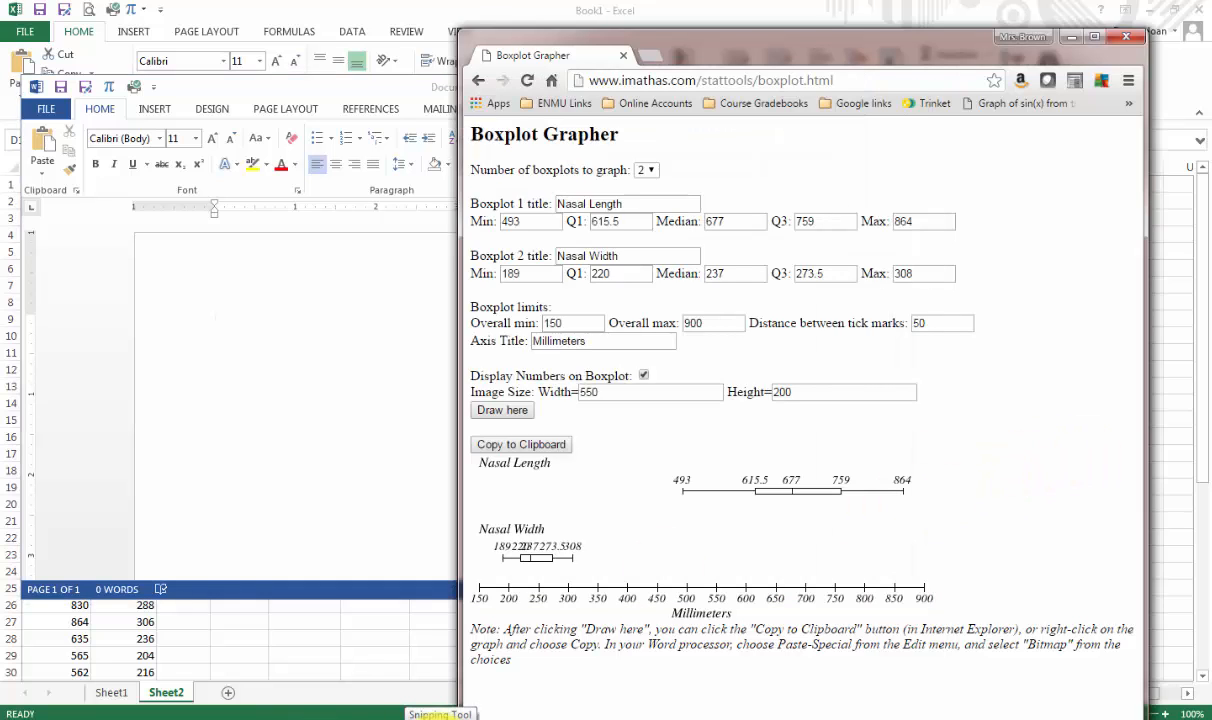
pyautogui.click(440, 712)
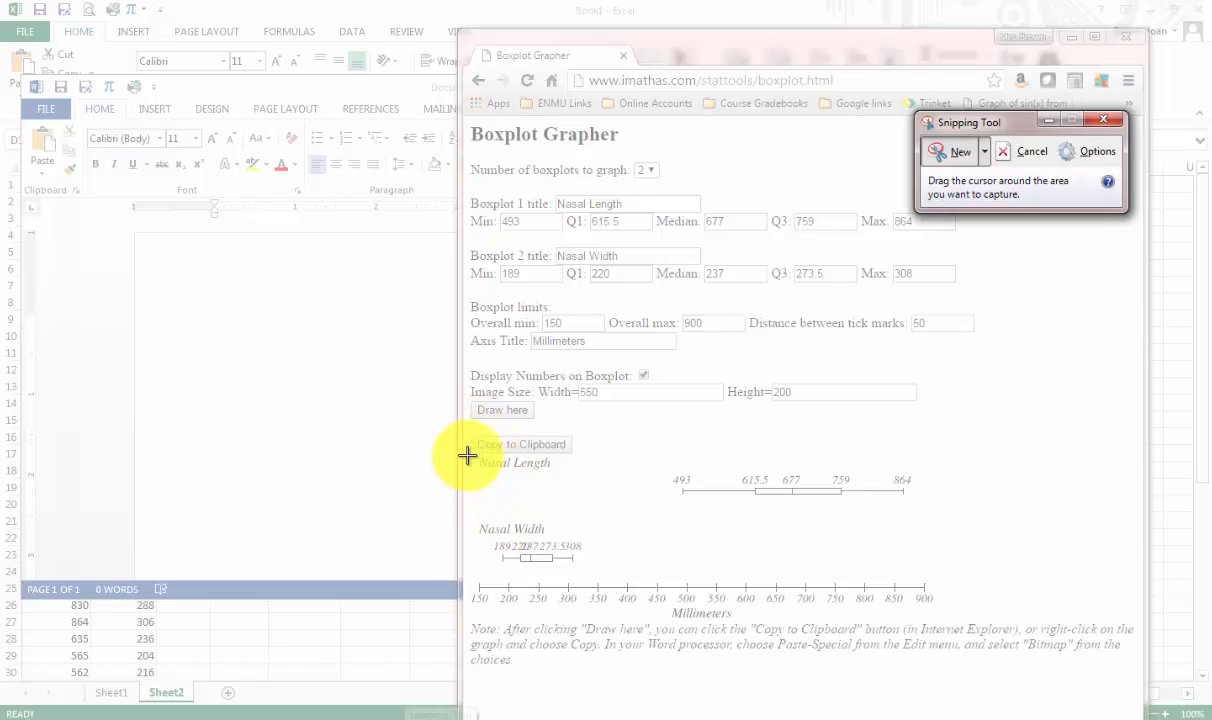
pyautogui.moveTo(468, 454); pyautogui.dragTo(940, 624)
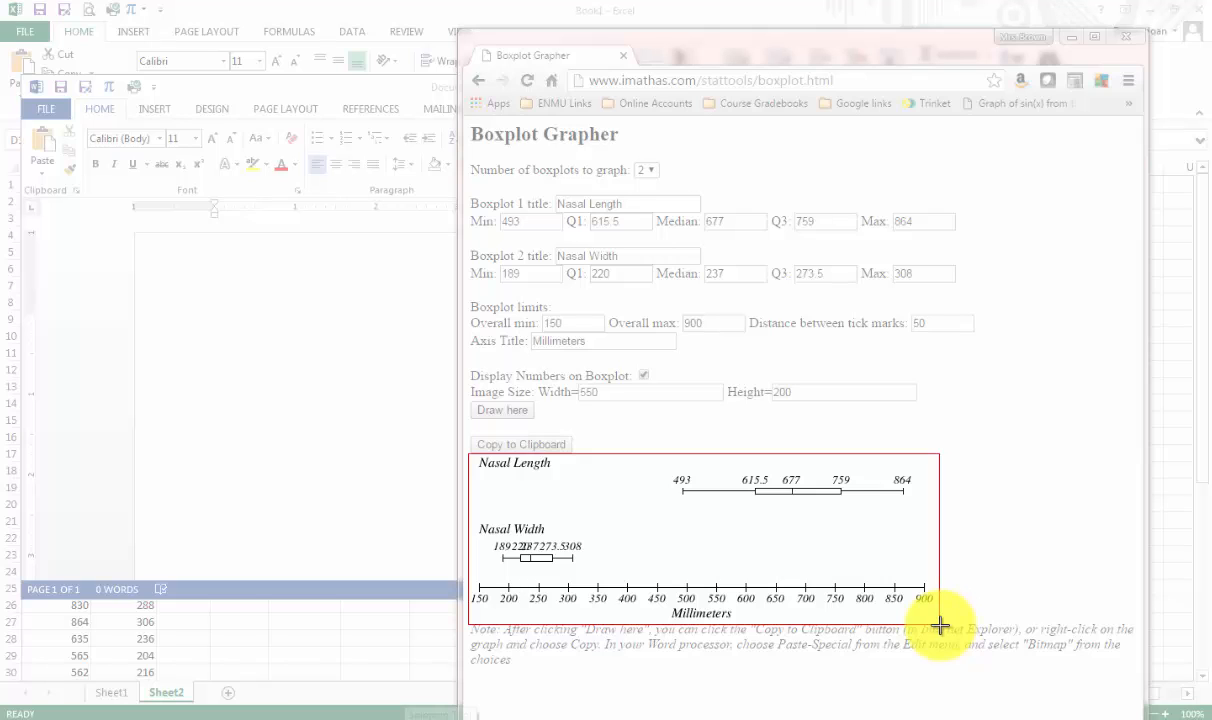
pyautogui.moveTo(940, 626); pyautogui.dragTo(935, 622)
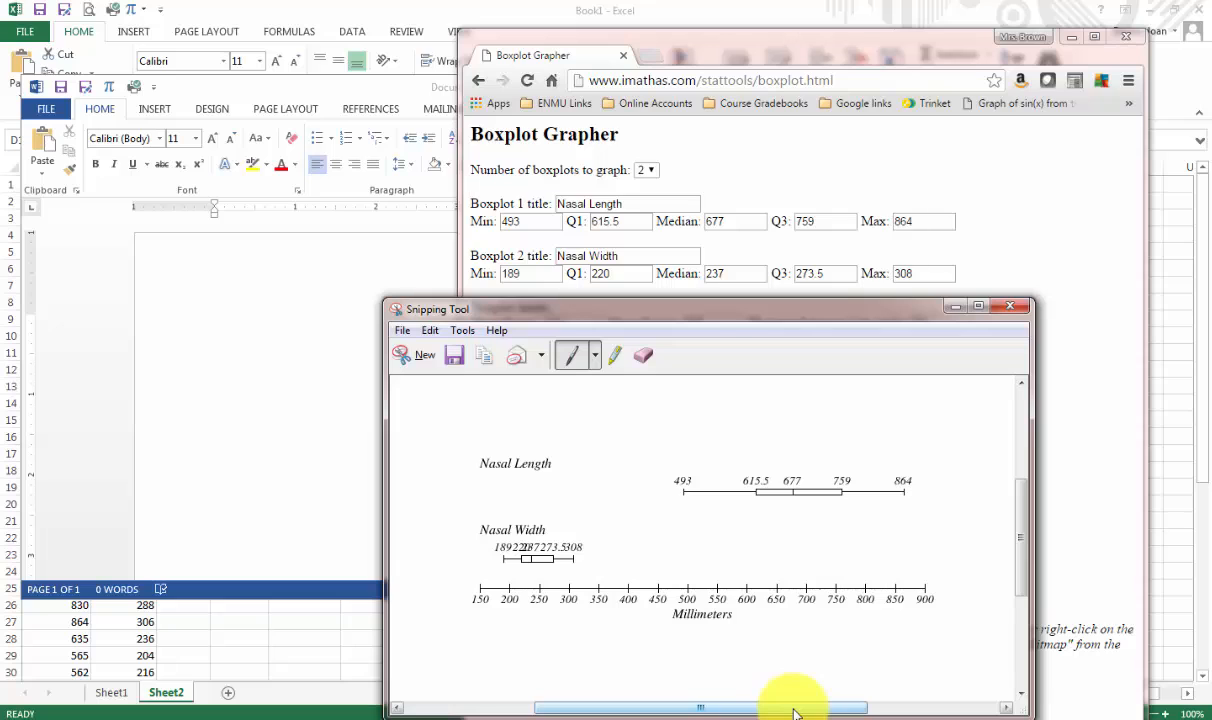
pyautogui.click(240, 382)
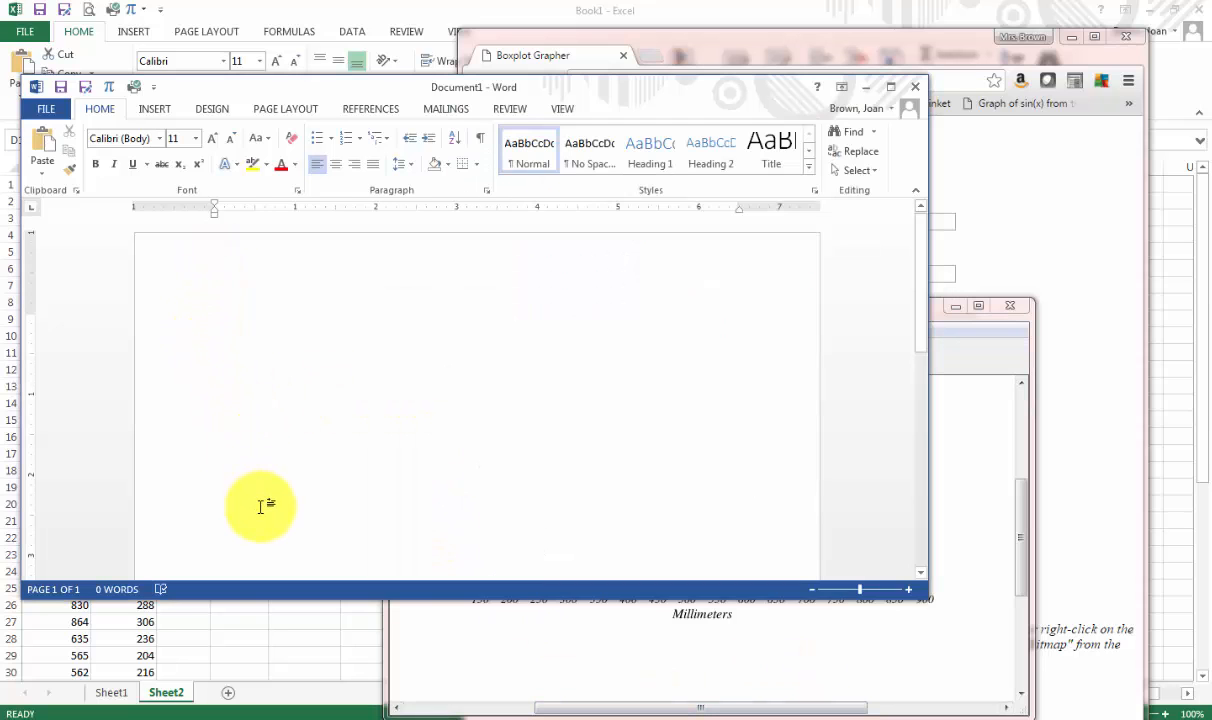
pyautogui.hotkey('ctrl', 'v')
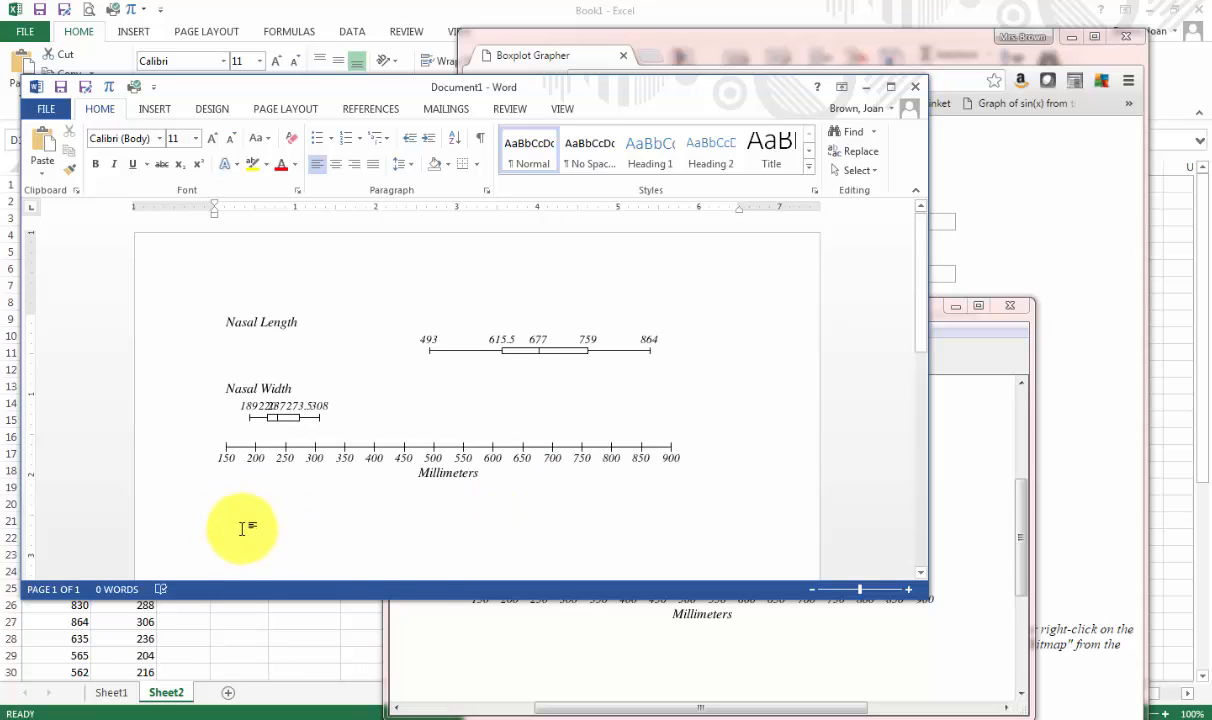
# - Paste a second copy of the boxplot picture below the first and delete that duplicate
pyautogui.rightClick(243, 527)
pyautogui.click(278, 356)
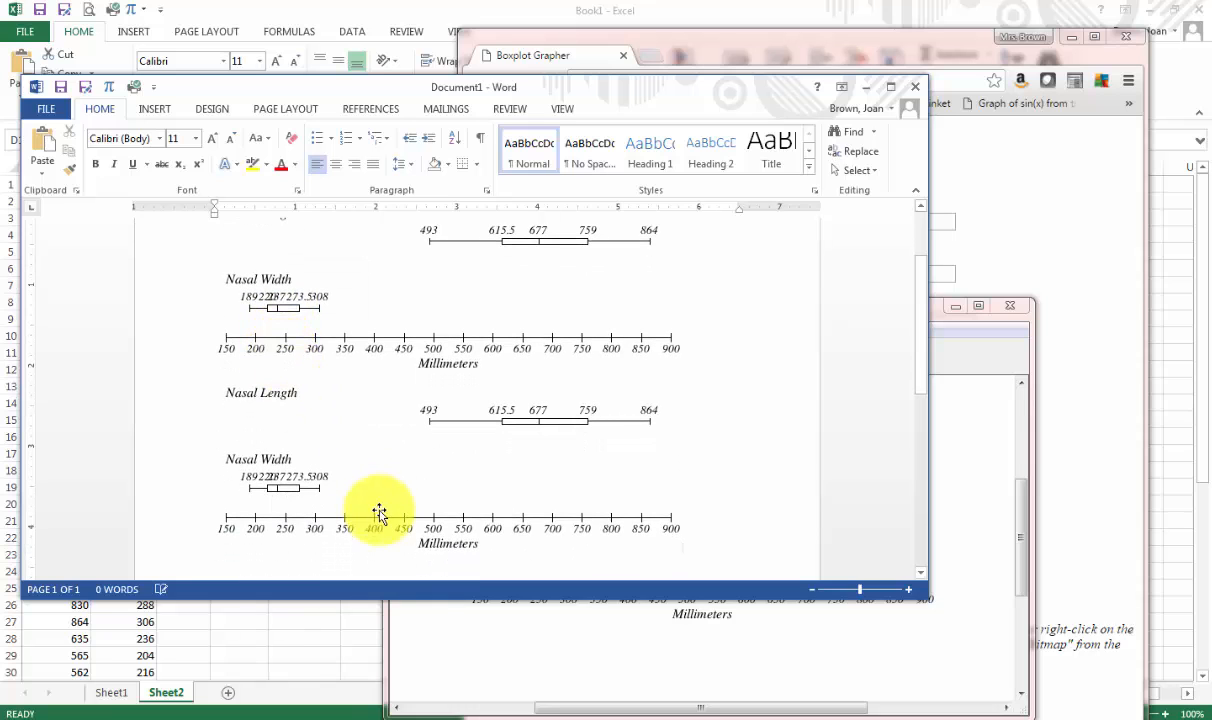
pyautogui.click(405, 480)
pyautogui.press('Delete')
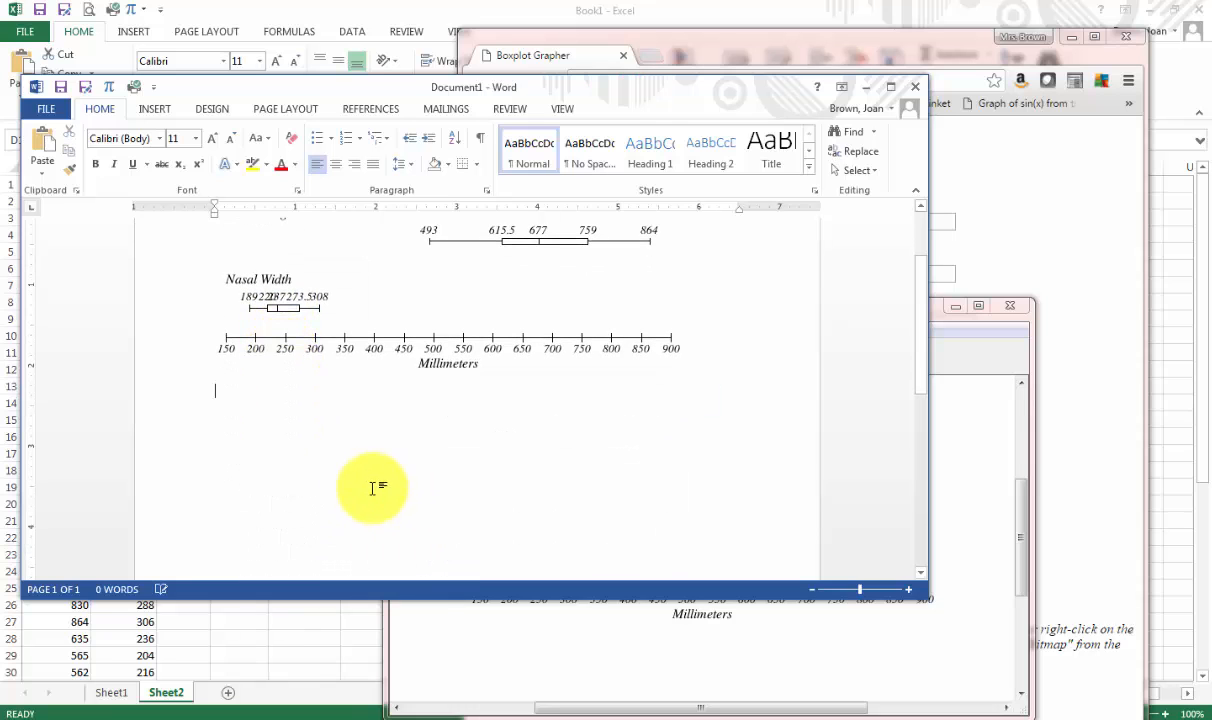
pyautogui.scroll(3, 330, 487)
pyautogui.click(343, 368)
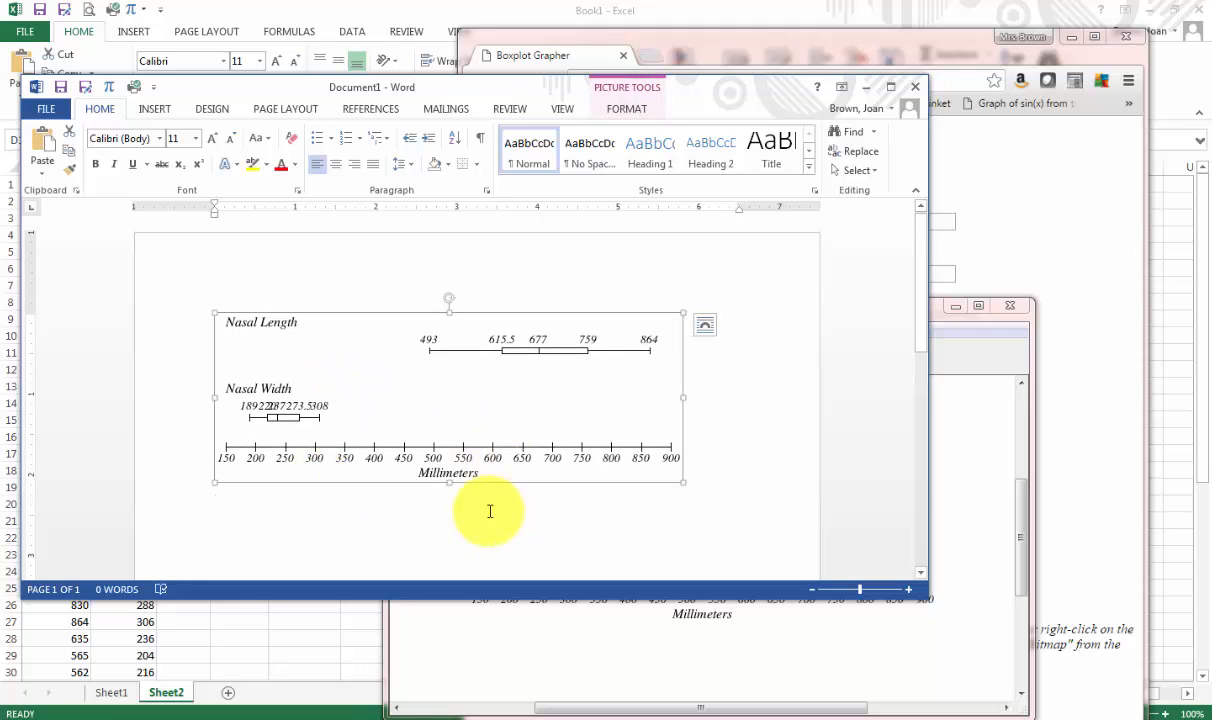
# - Switch to the Excel workbook and copy the whole Gray Kangaroos scatter chart from Sheet2
pyautogui.click(966, 190)
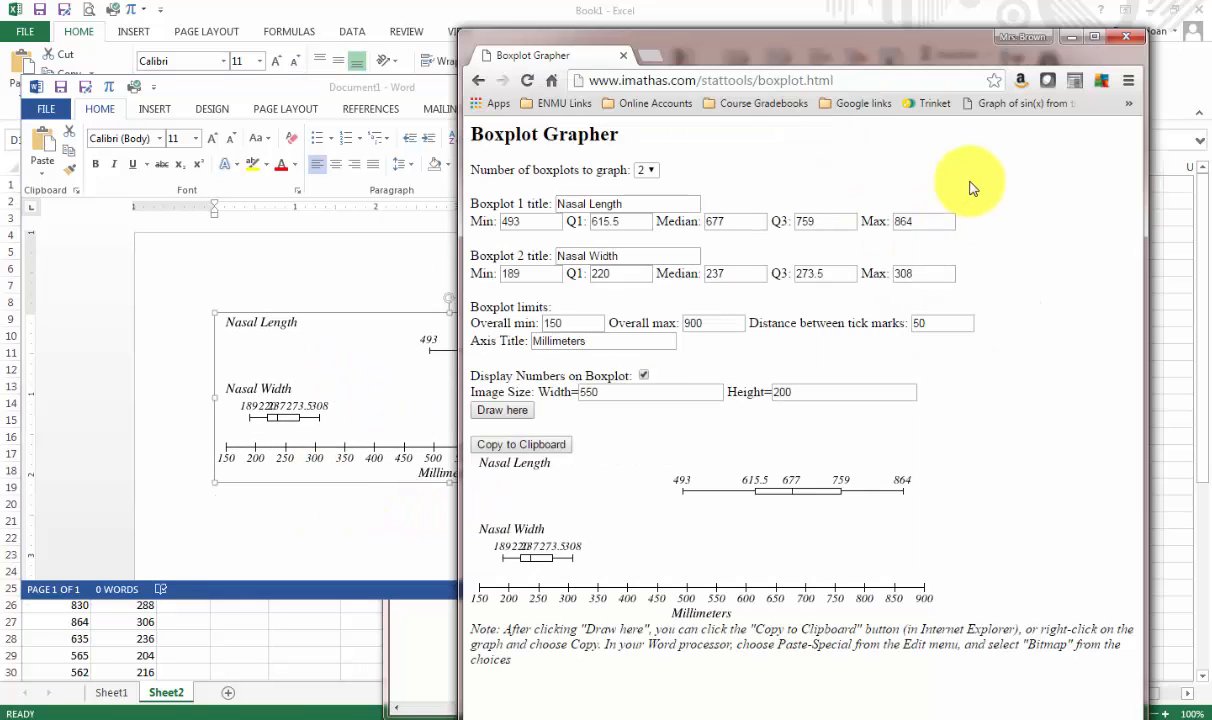
pyautogui.click(282, 652)
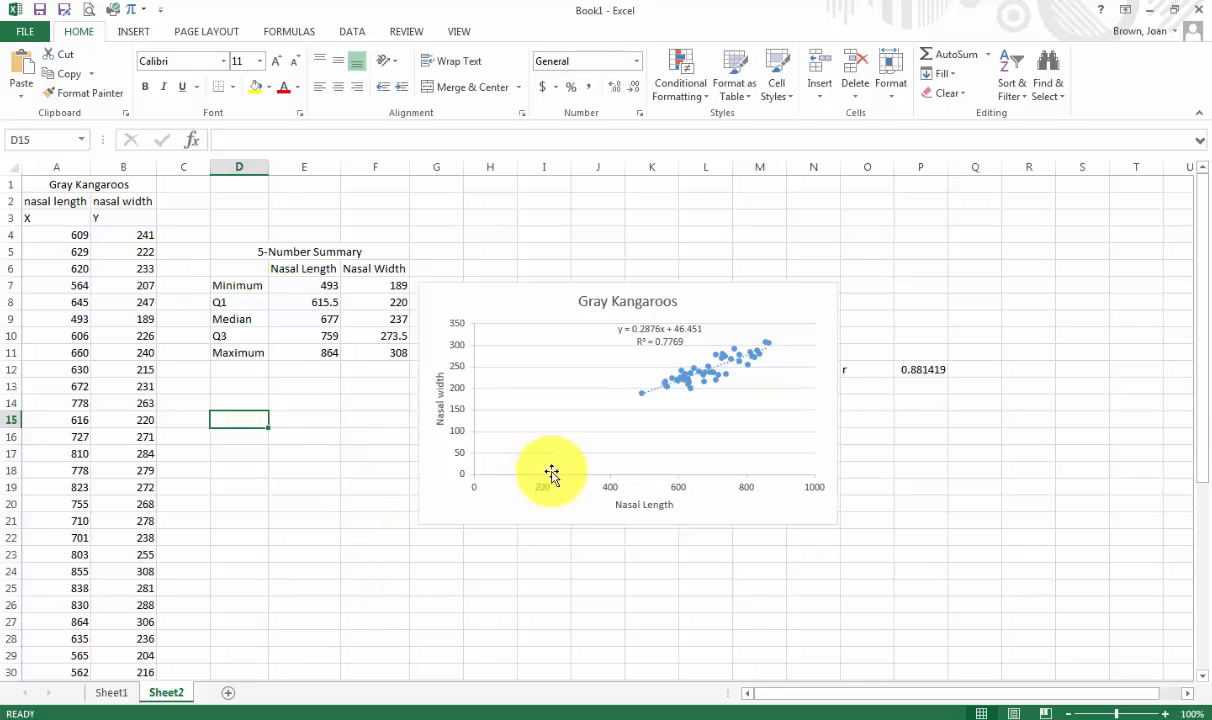
pyautogui.click(522, 299)
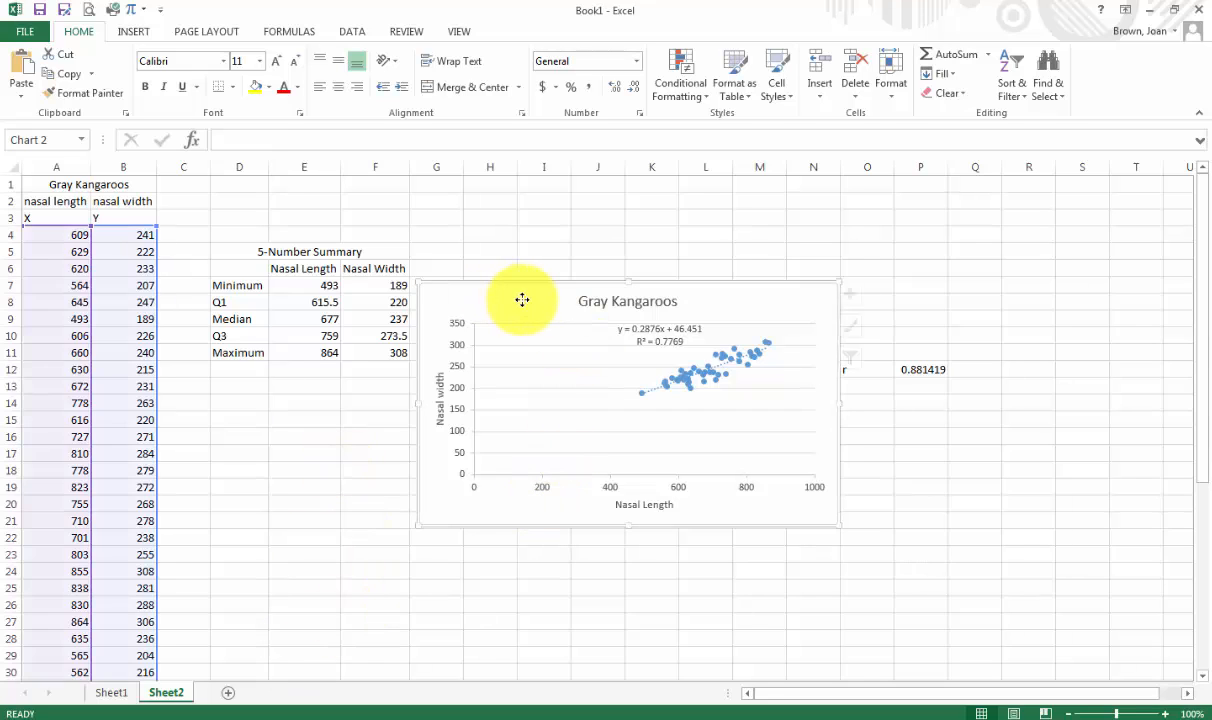
pyautogui.rightClick(522, 300)
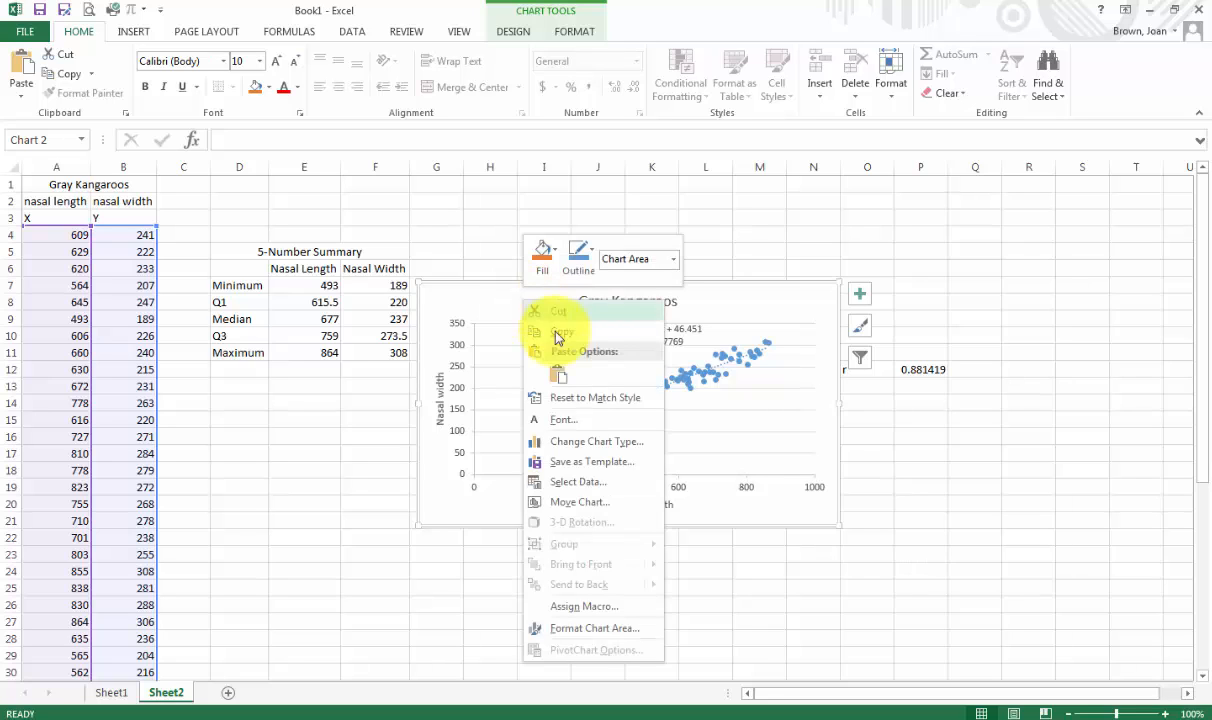
pyautogui.click(562, 382)
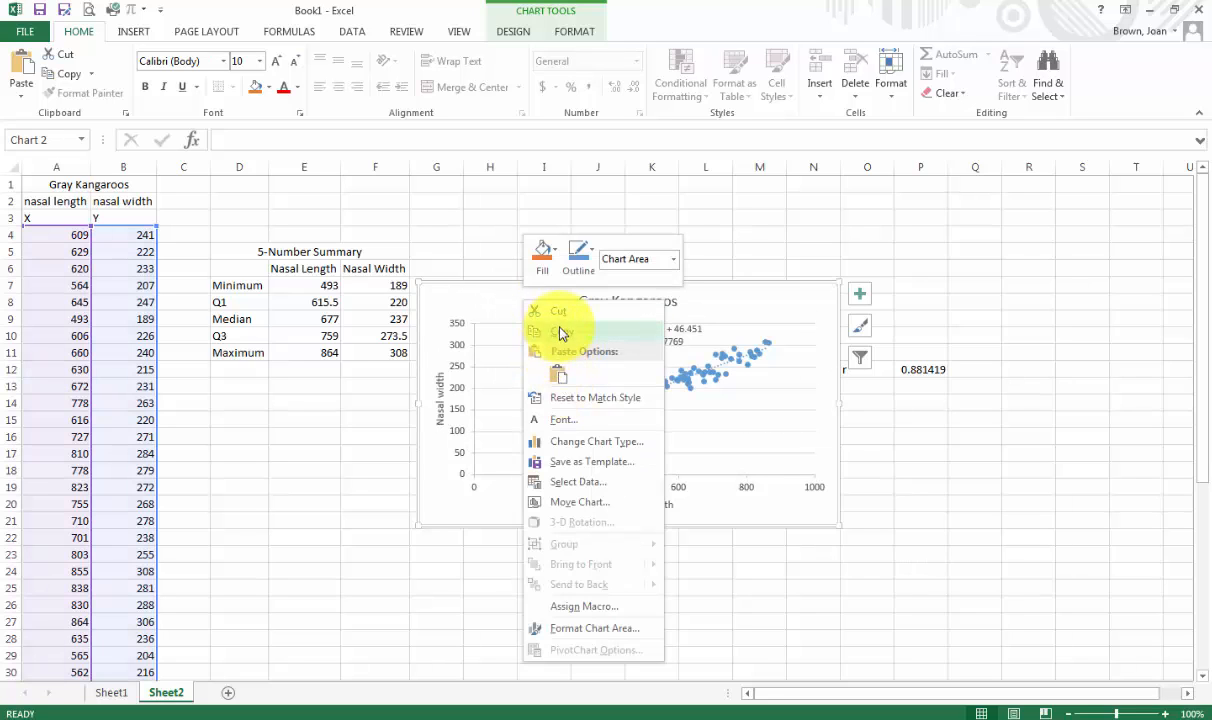
pyautogui.click(560, 331)
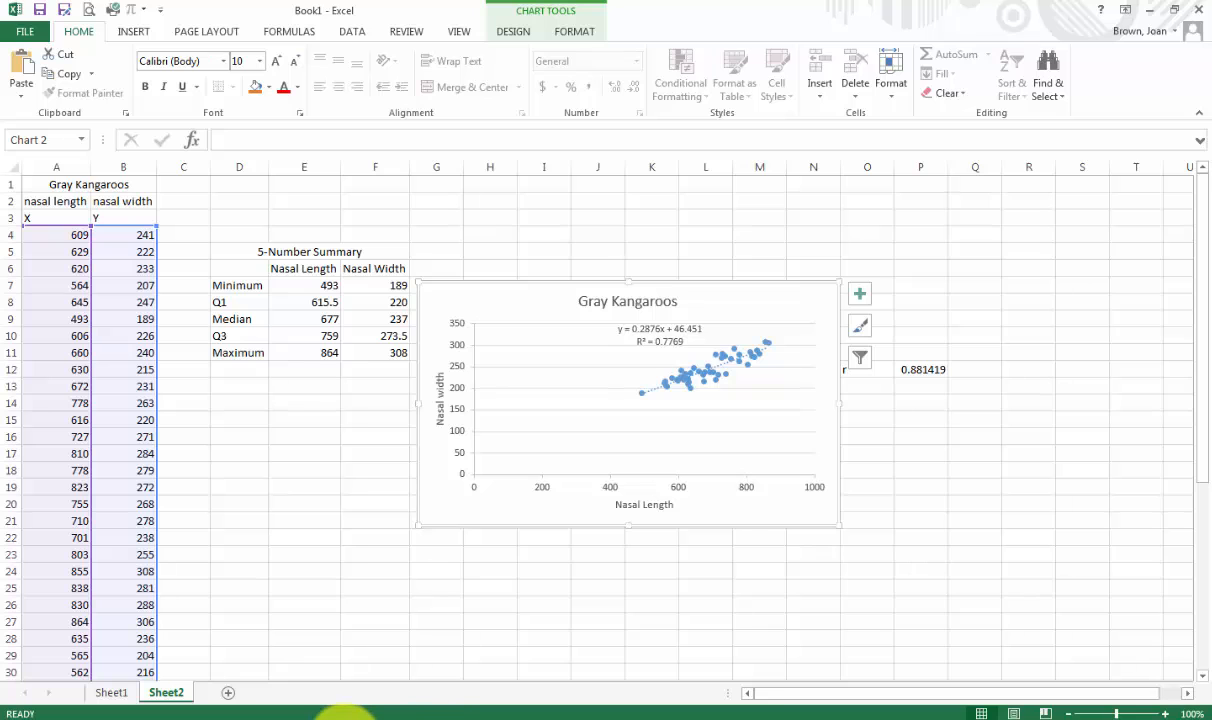
# - Switch to Document1 in Word and paste the scatter chart below the boxplot picture
pyautogui.moveTo(268, 712)
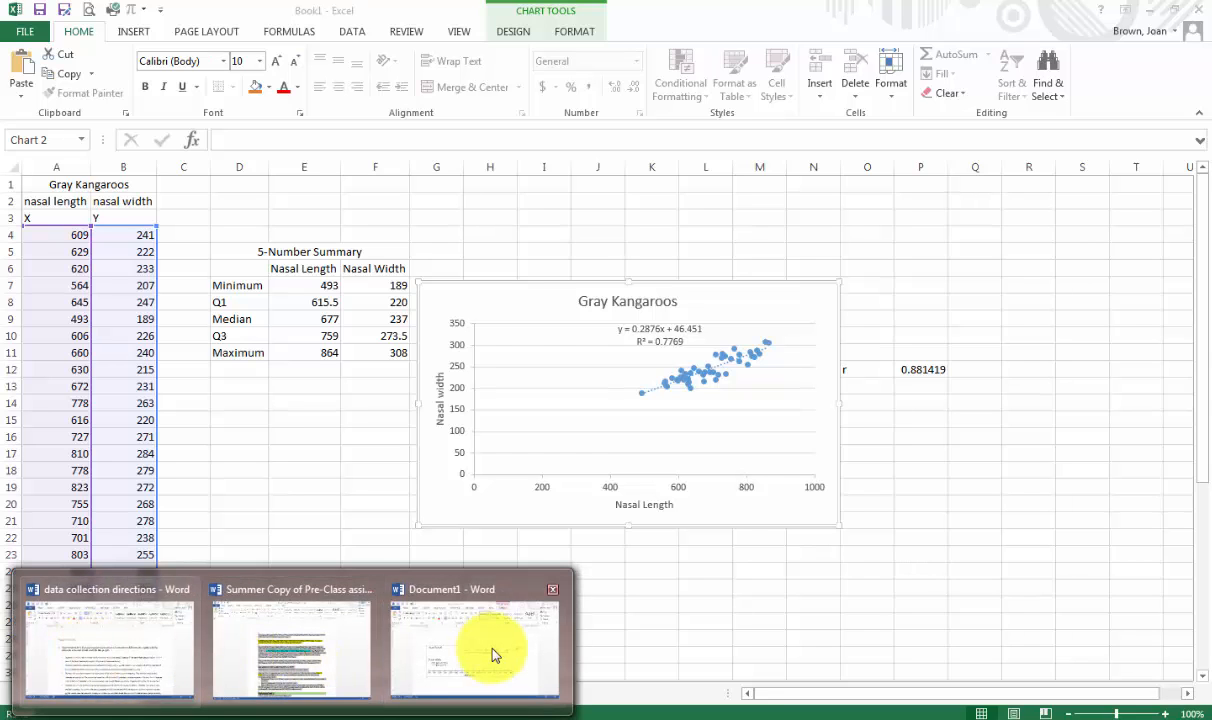
pyautogui.click(466, 614)
pyautogui.click(256, 542)
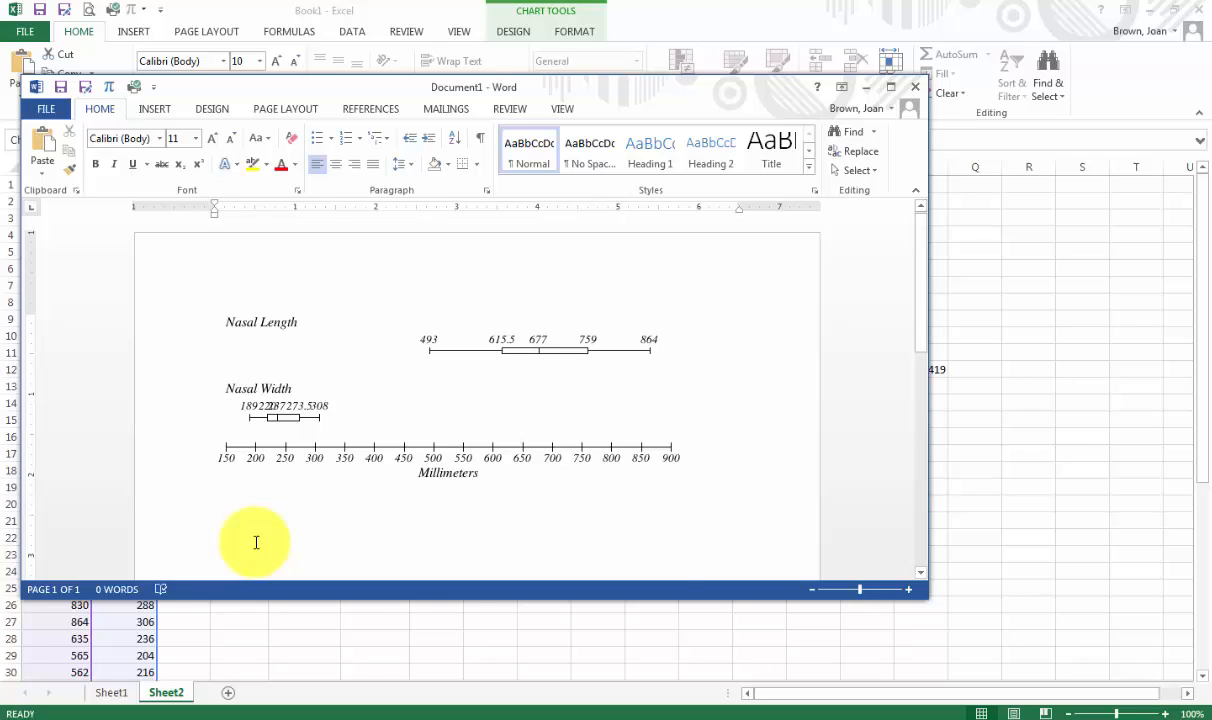
pyautogui.hotkey('ctrl', 'v')
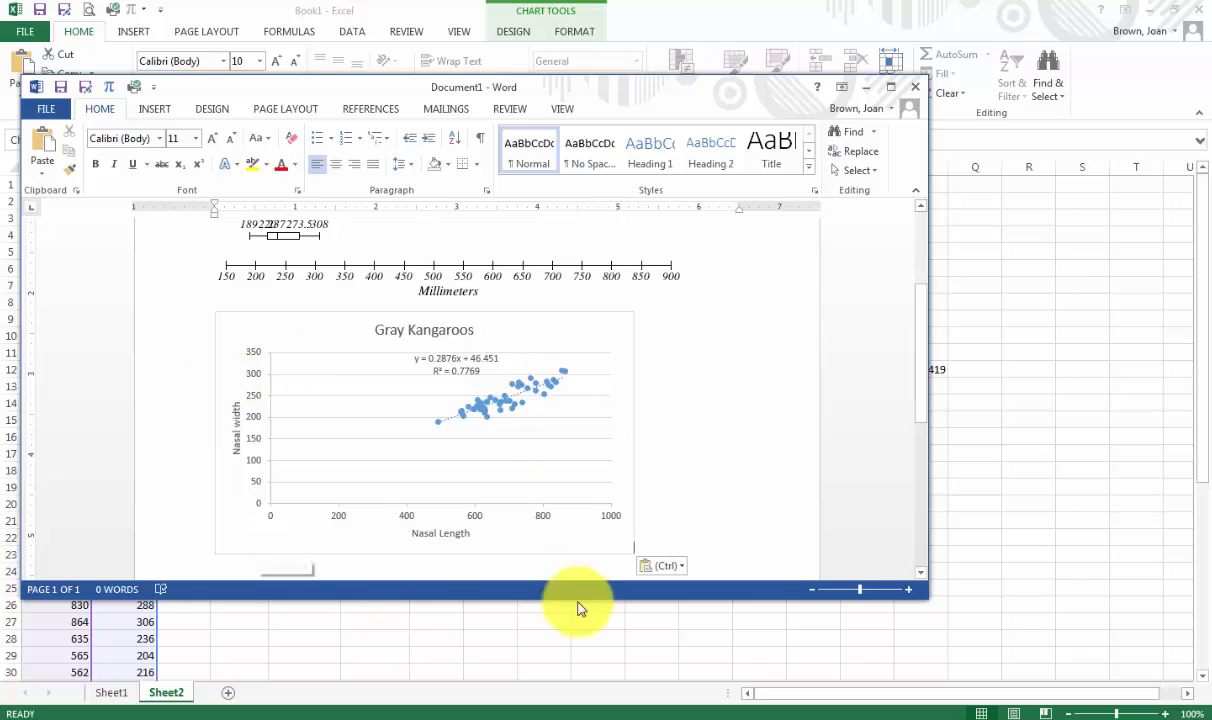
# - Return to Excel and capture the 5-Number Summary table, title through Maximum row, as a new Snipping Tool snip
pyautogui.click(630, 645)
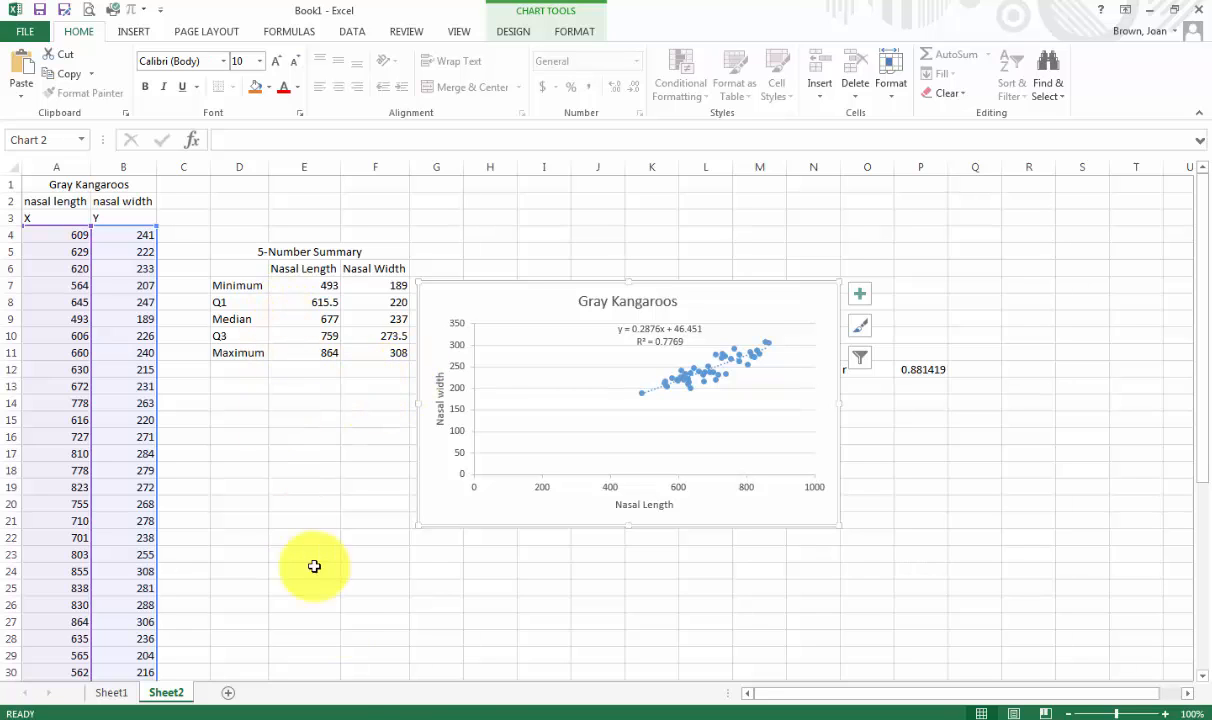
pyautogui.click(433, 712)
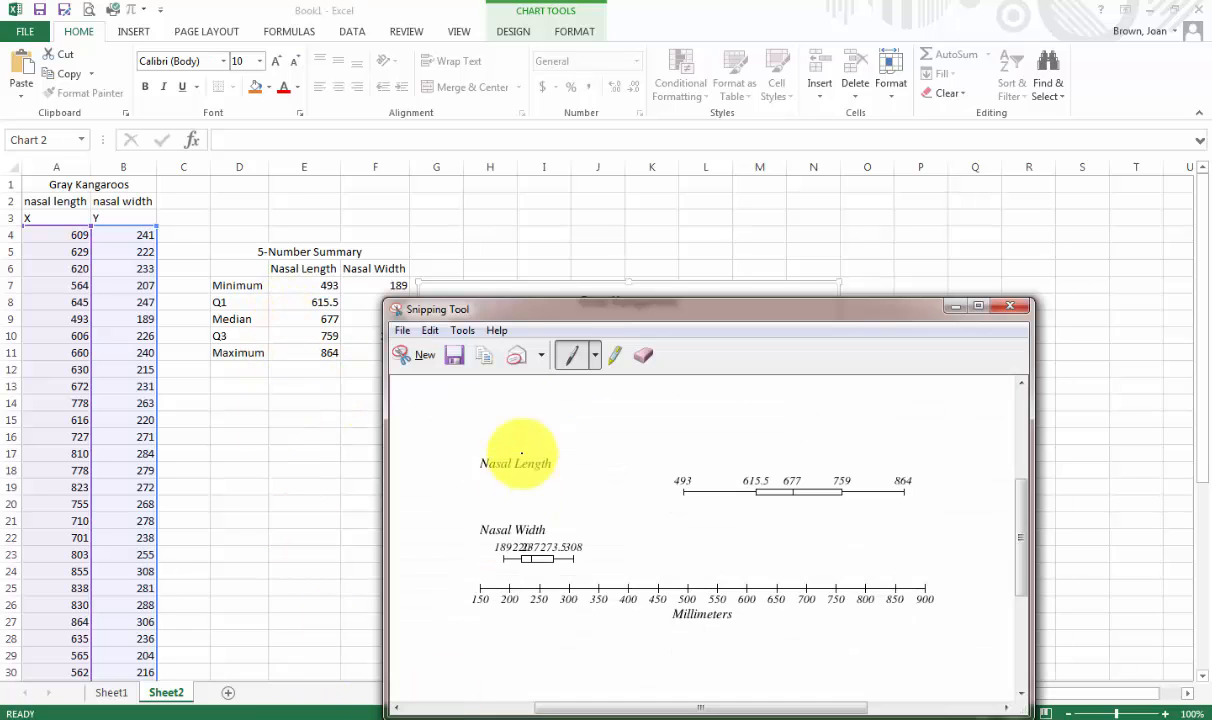
pyautogui.click(418, 355)
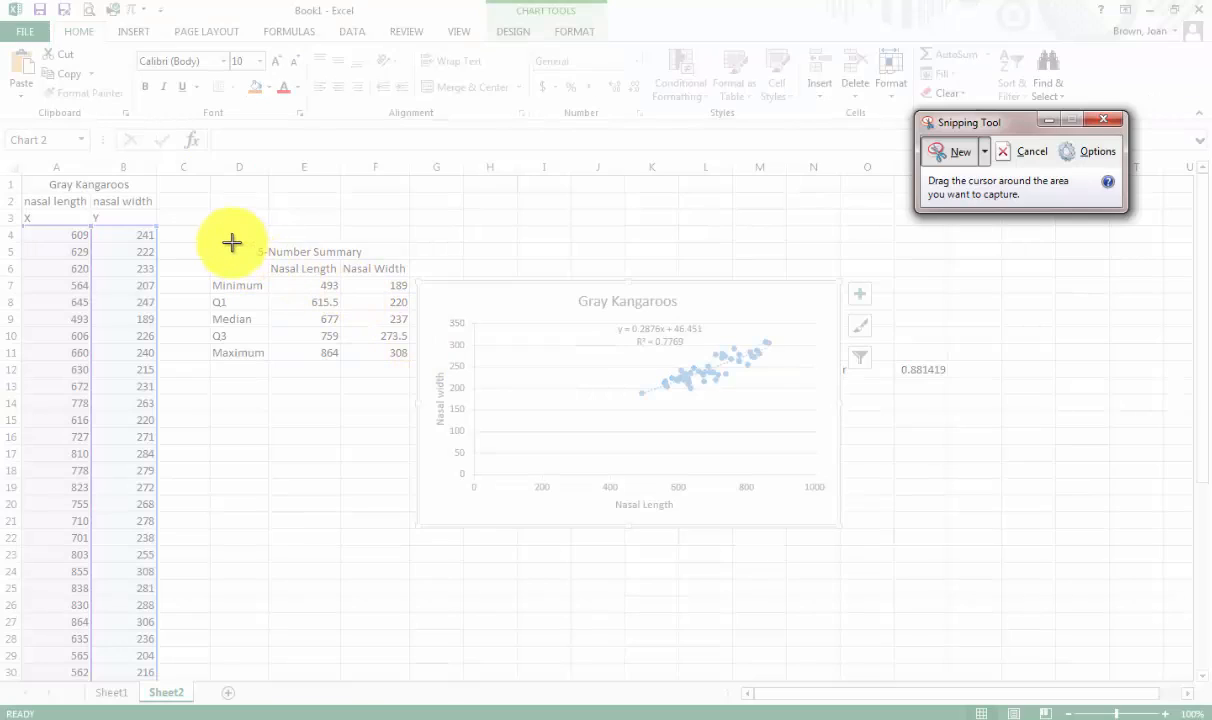
pyautogui.moveTo(202, 241); pyautogui.dragTo(412, 366)
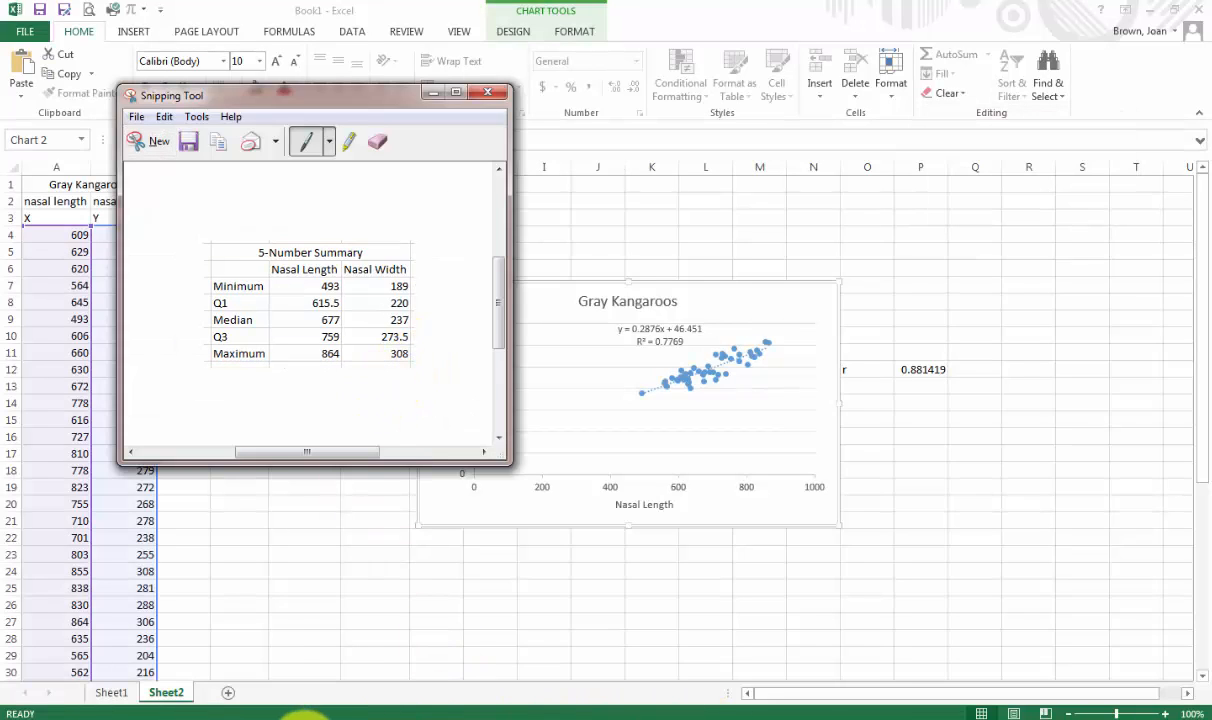
# - Paste the 5-Number Summary snip below the Gray Kangaroos chart in the Word document and review the assembled page
pyautogui.moveTo(290, 712)
pyautogui.click(454, 671)
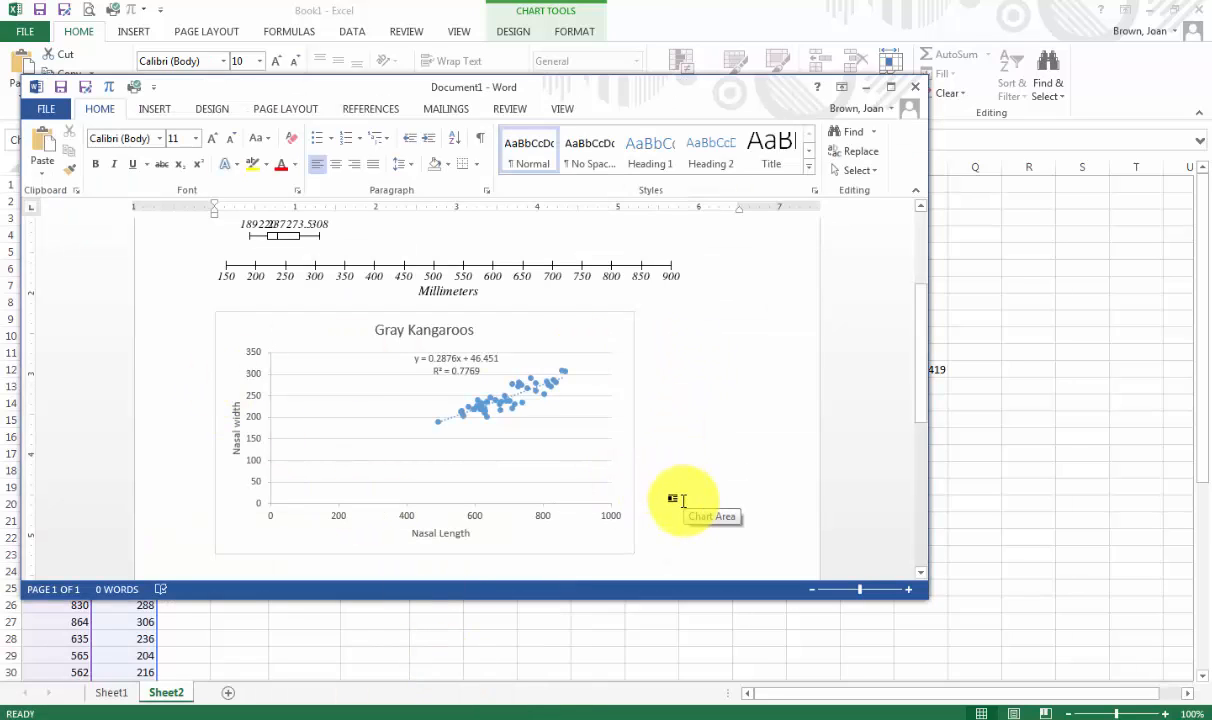
pyautogui.scroll(-2, 406, 493)
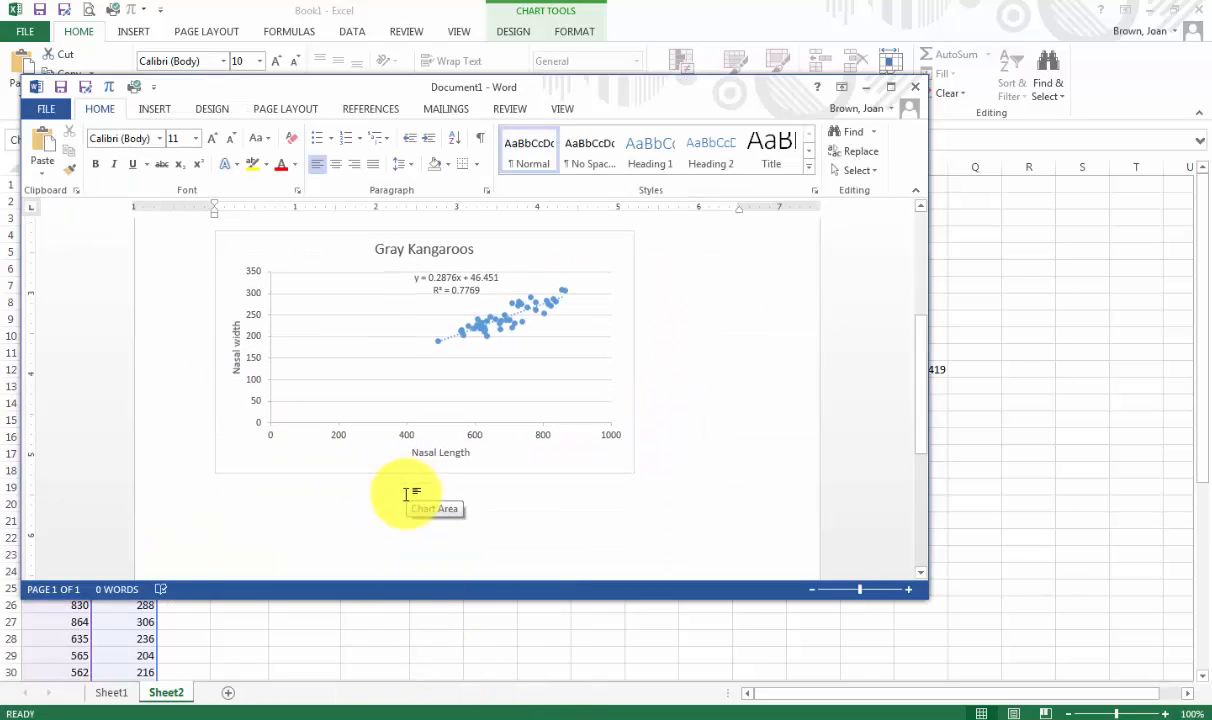
pyautogui.write('5-Number Summary \tNasal Length\tNasal Width Minimum\t493\t189 Q1\t615.5\t220 Median\t677\t237 Q3\t759\t273.5 Maximum\t864\t308')
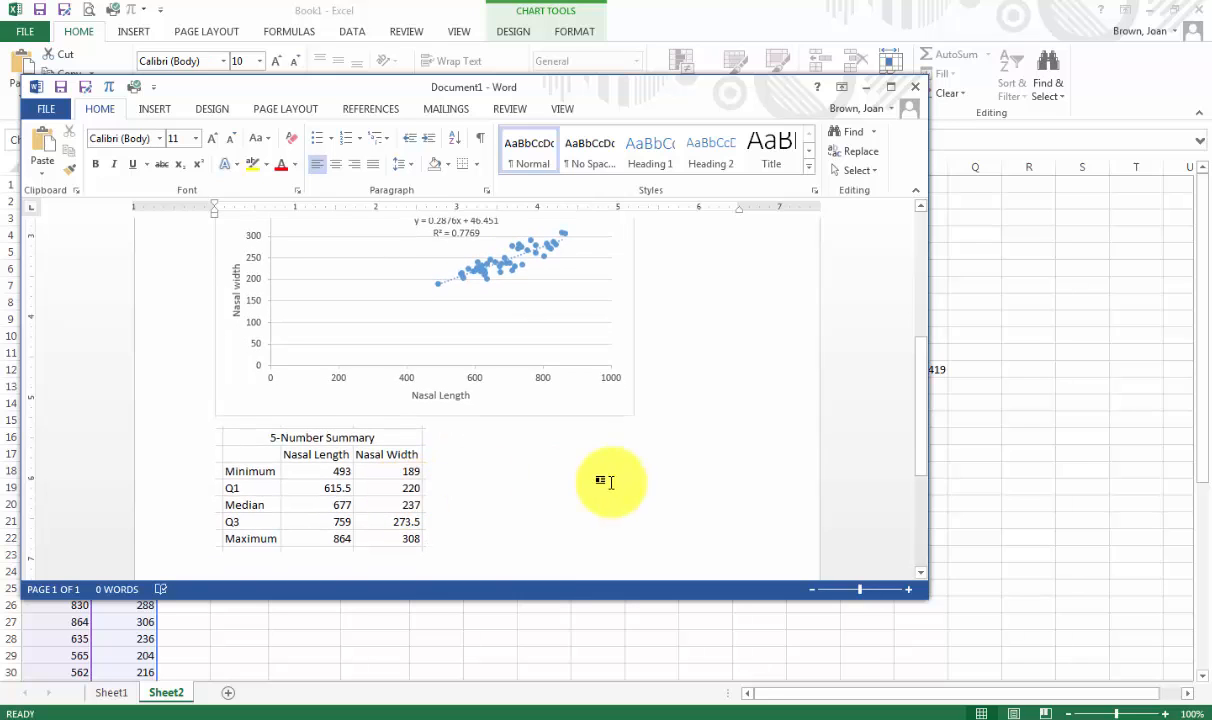
pyautogui.scroll(7, 554, 537)
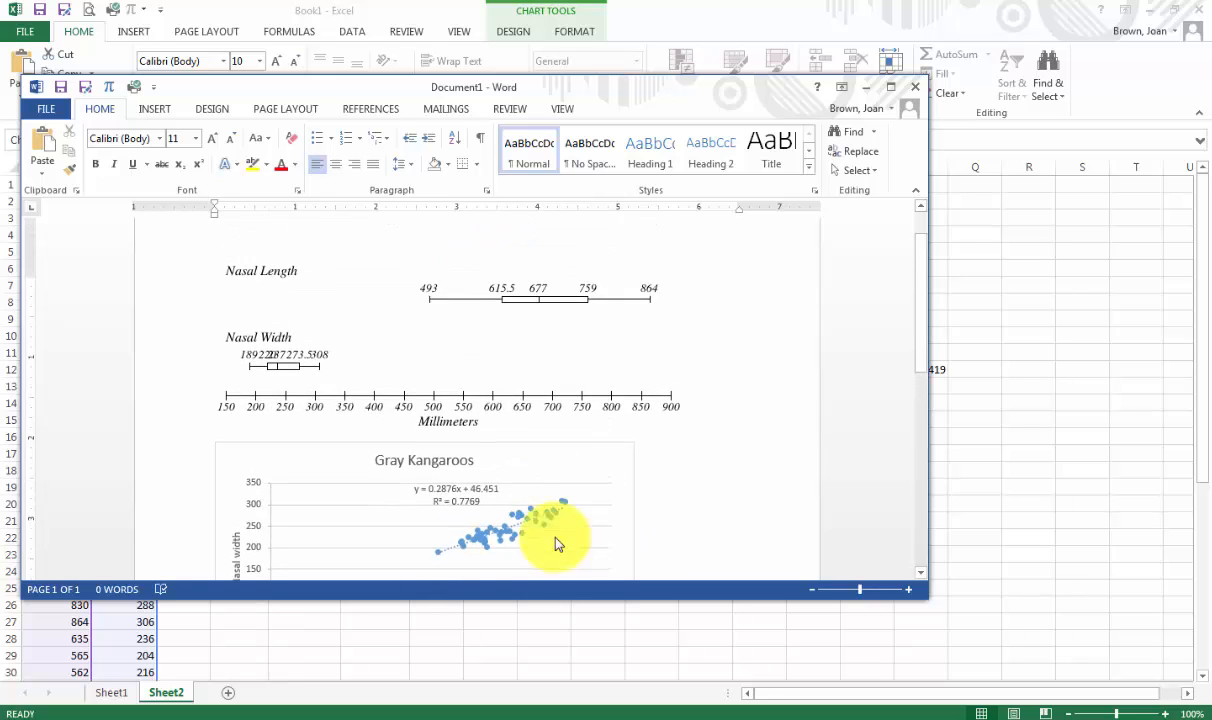
pyautogui.scroll(-2, 512, 525)
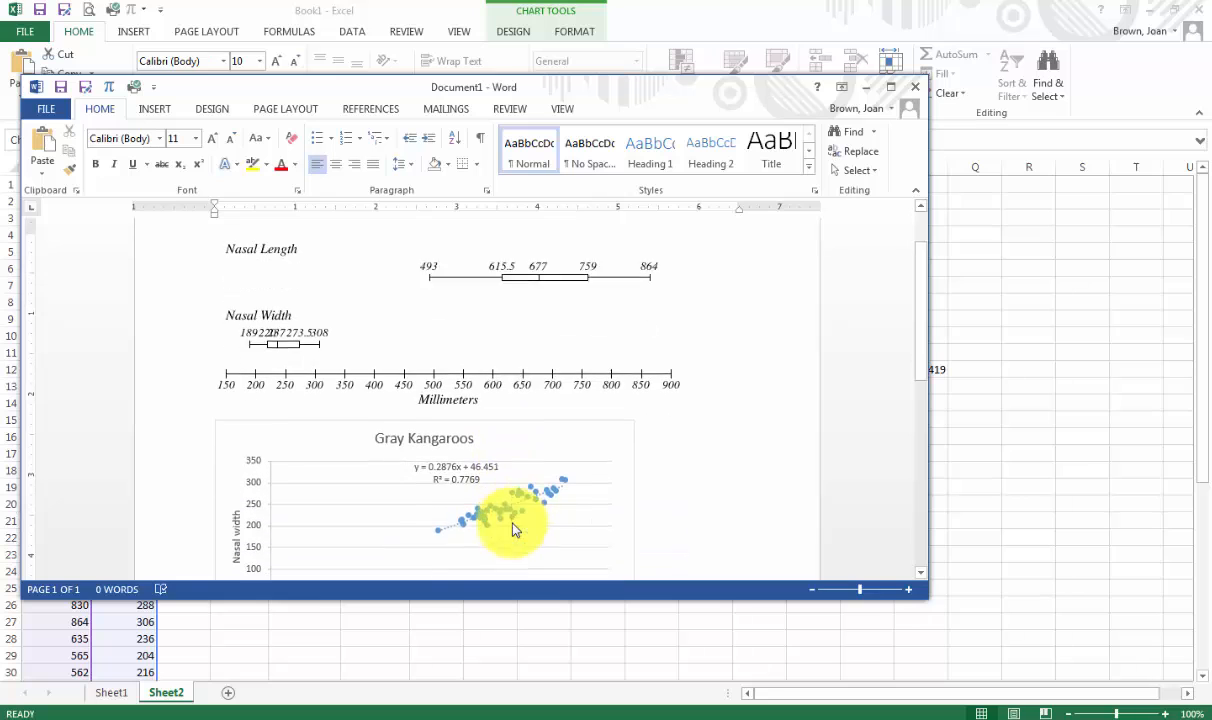
# - Switch to the Excel workbook and apply All Borders to the Gray Kangaroos data in cells A1:B48 of Sheet2
pyautogui.scroll(-6, 503, 492)
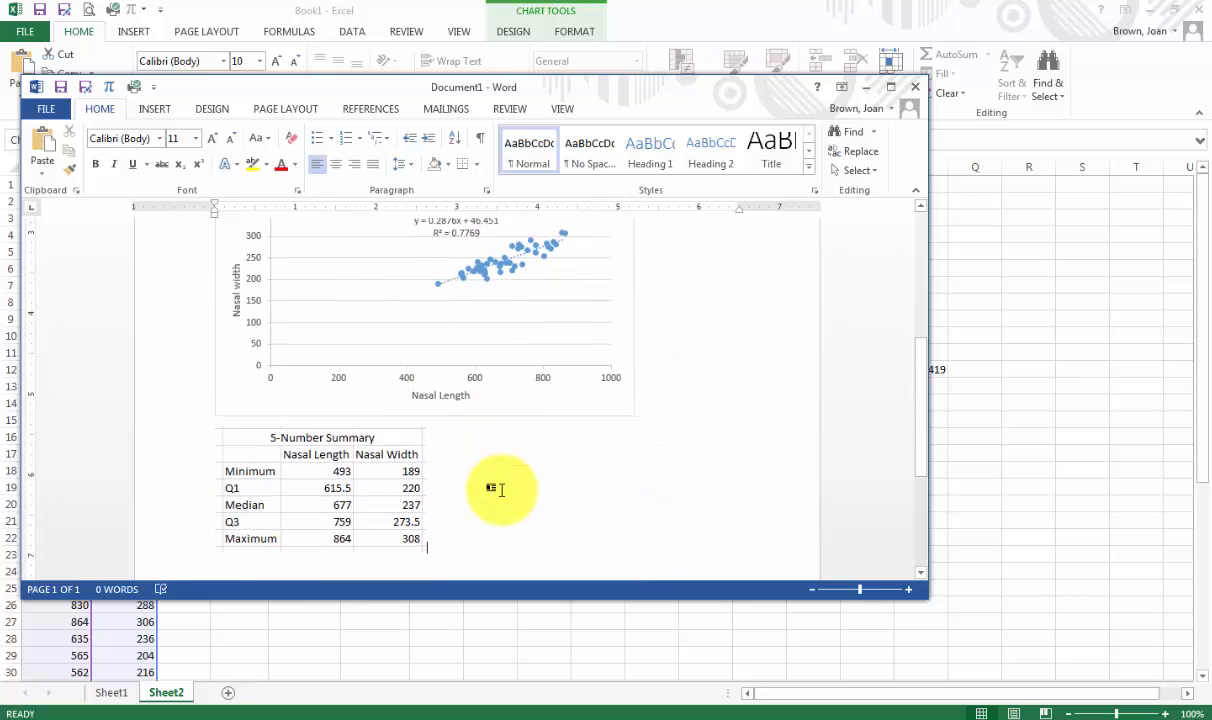
pyautogui.click(427, 638)
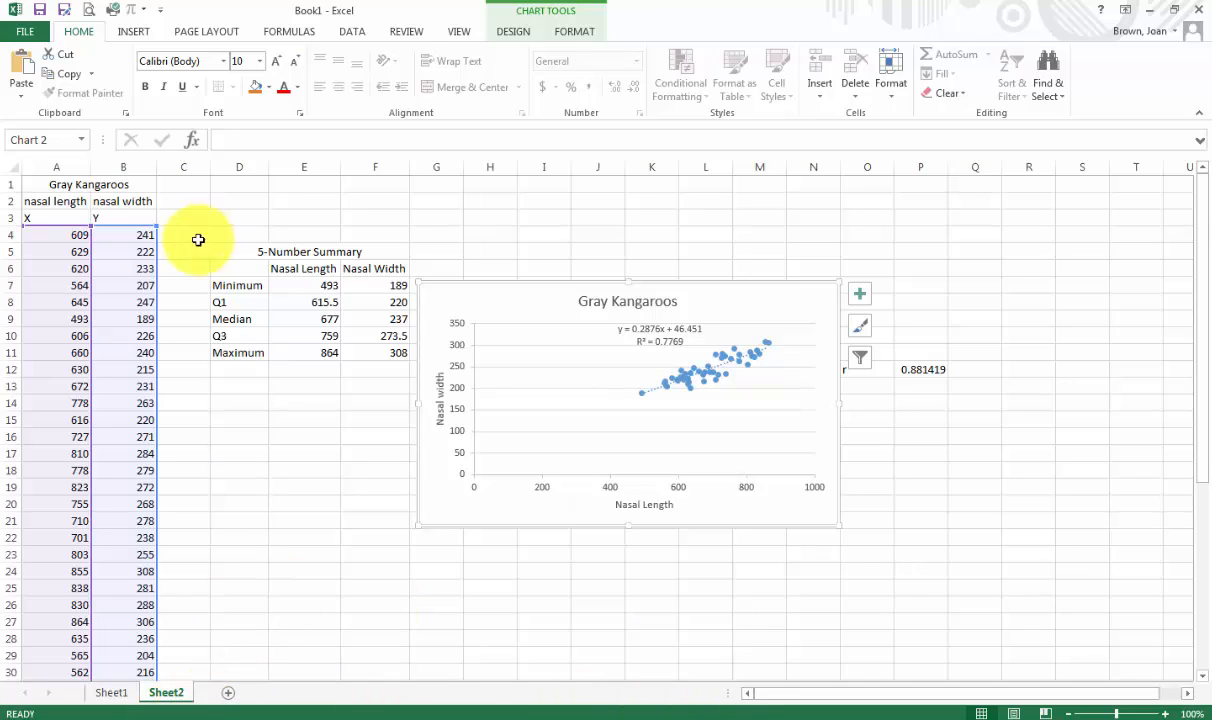
pyautogui.click(290, 487)
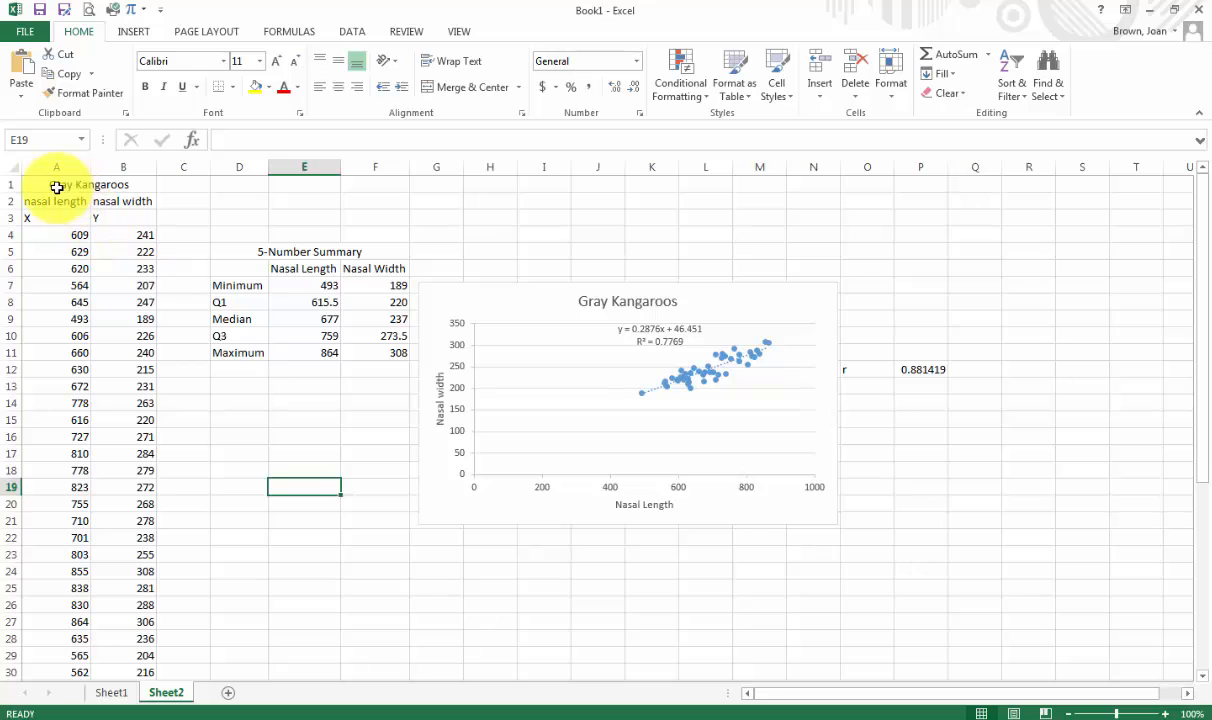
pyautogui.moveTo(55, 185); pyautogui.dragTo(65, 653)
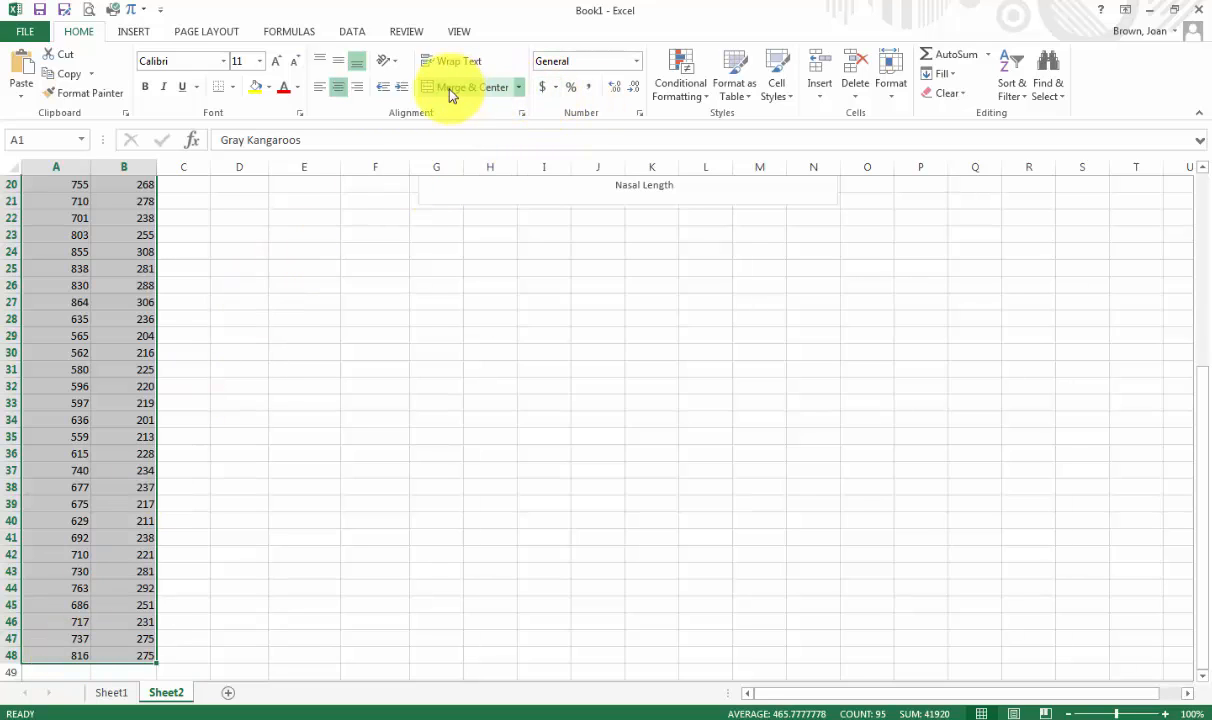
pyautogui.click(232, 88)
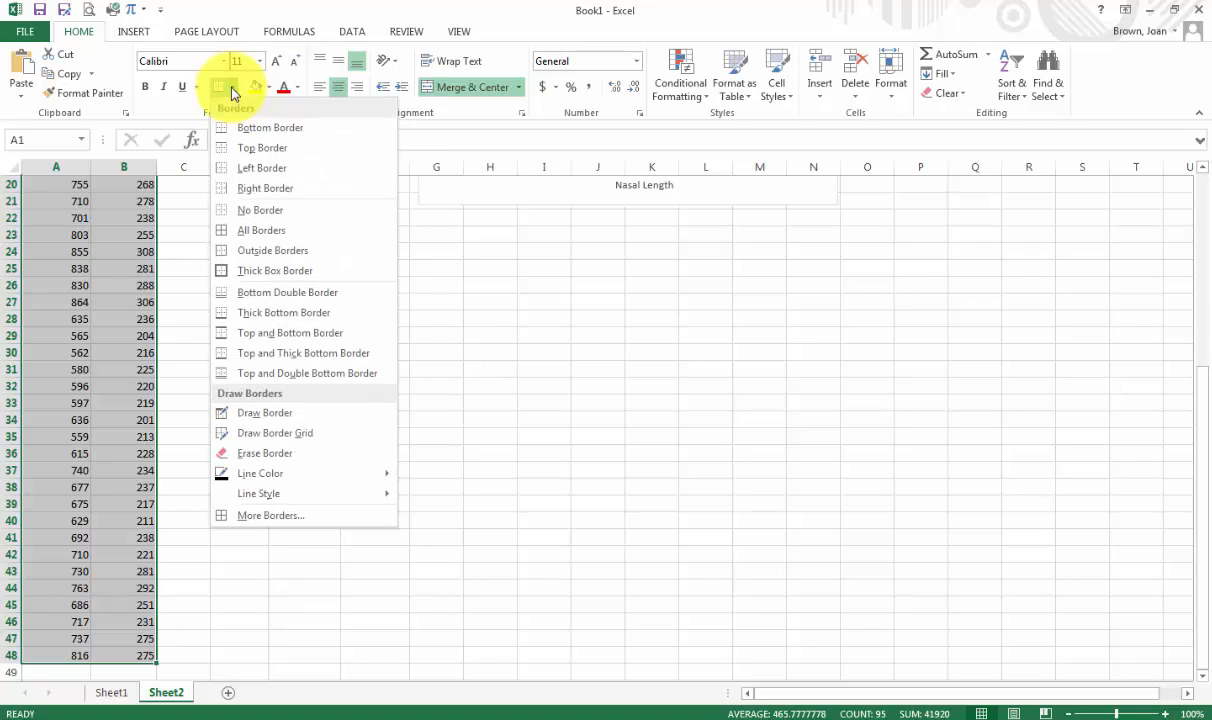
pyautogui.click(262, 232)
# - Copy the bordered Gray Kangaroos data and paste it below the 5-Number Summary in Document1 in Word, checking the table down to its last row
pyautogui.scroll(6, 262, 230)
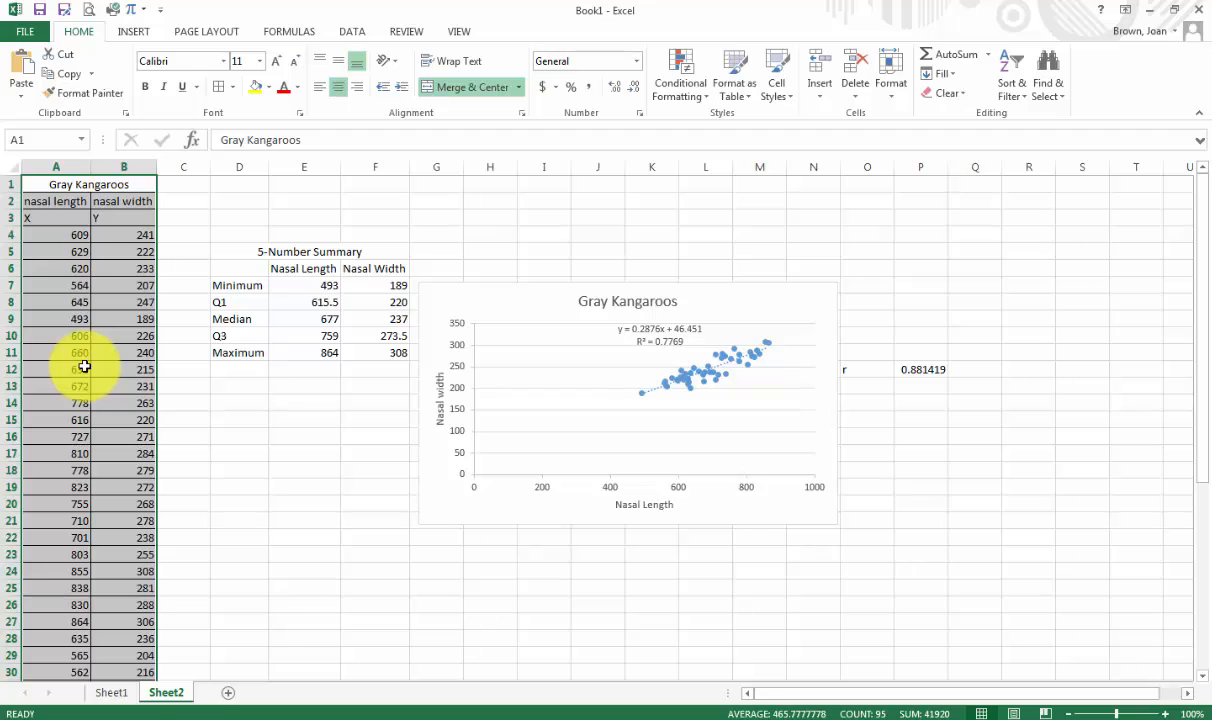
pyautogui.hotkey('ctrl', 'c')
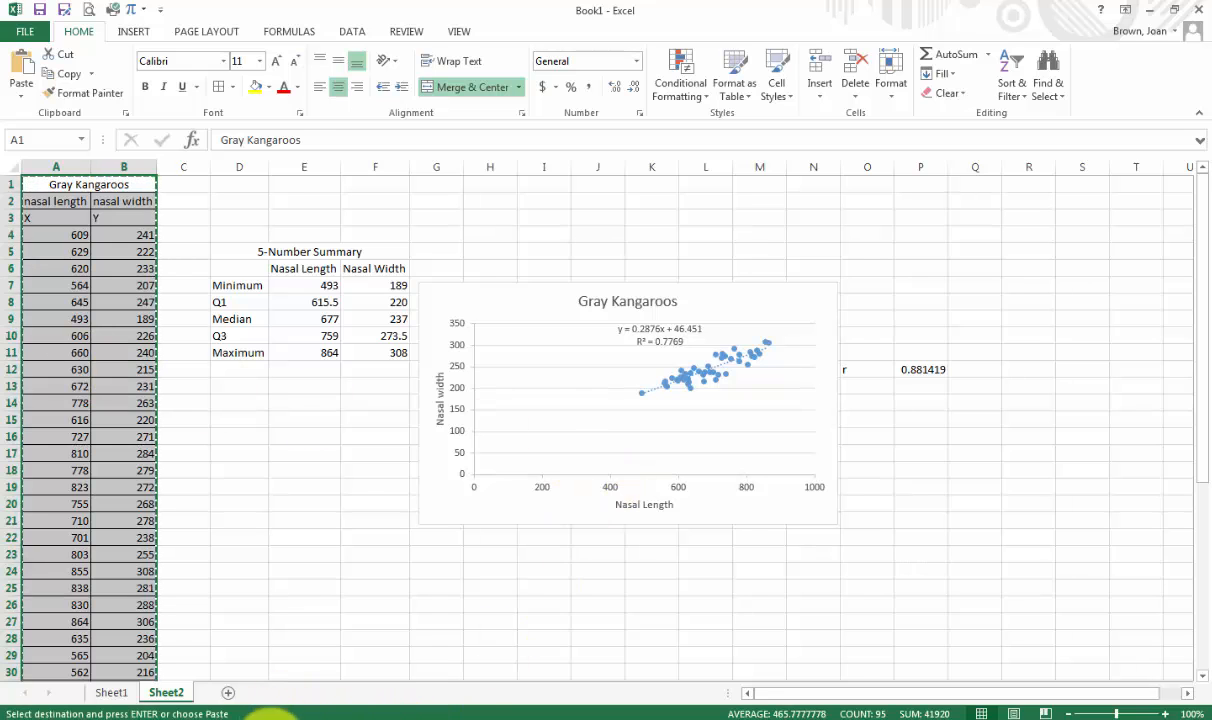
pyautogui.click(279, 719)
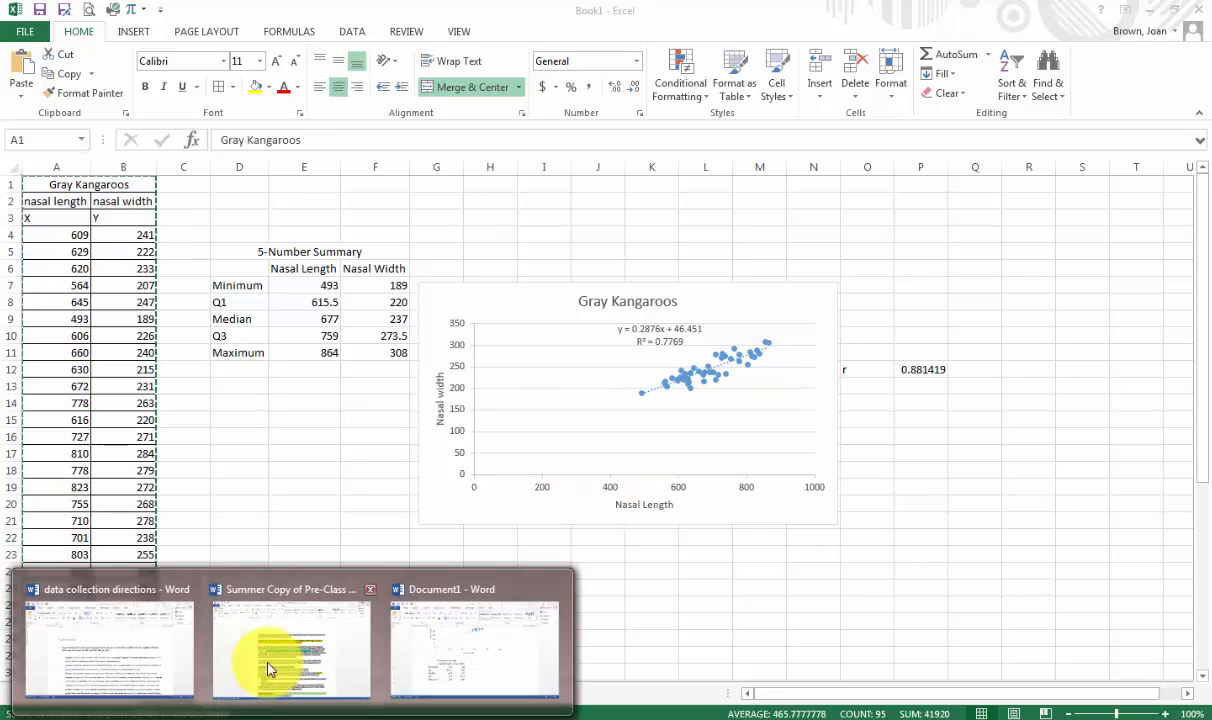
pyautogui.click(433, 644)
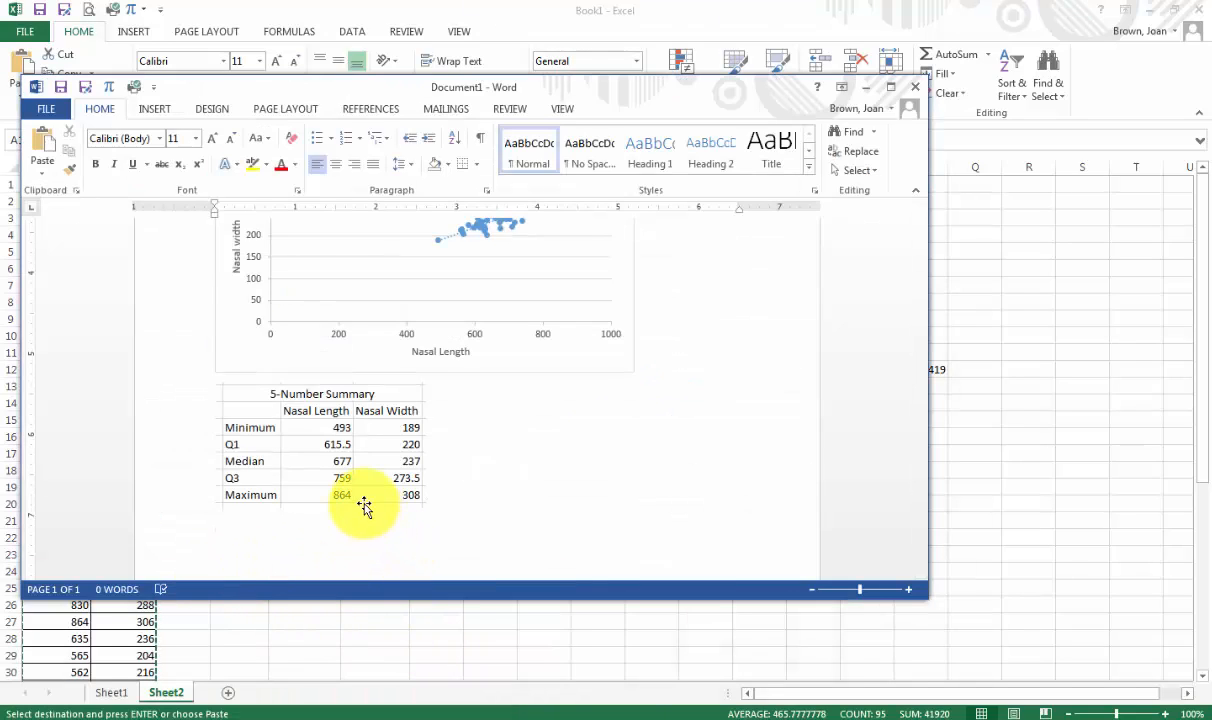
pyautogui.hotkey('ctrl', 'v')
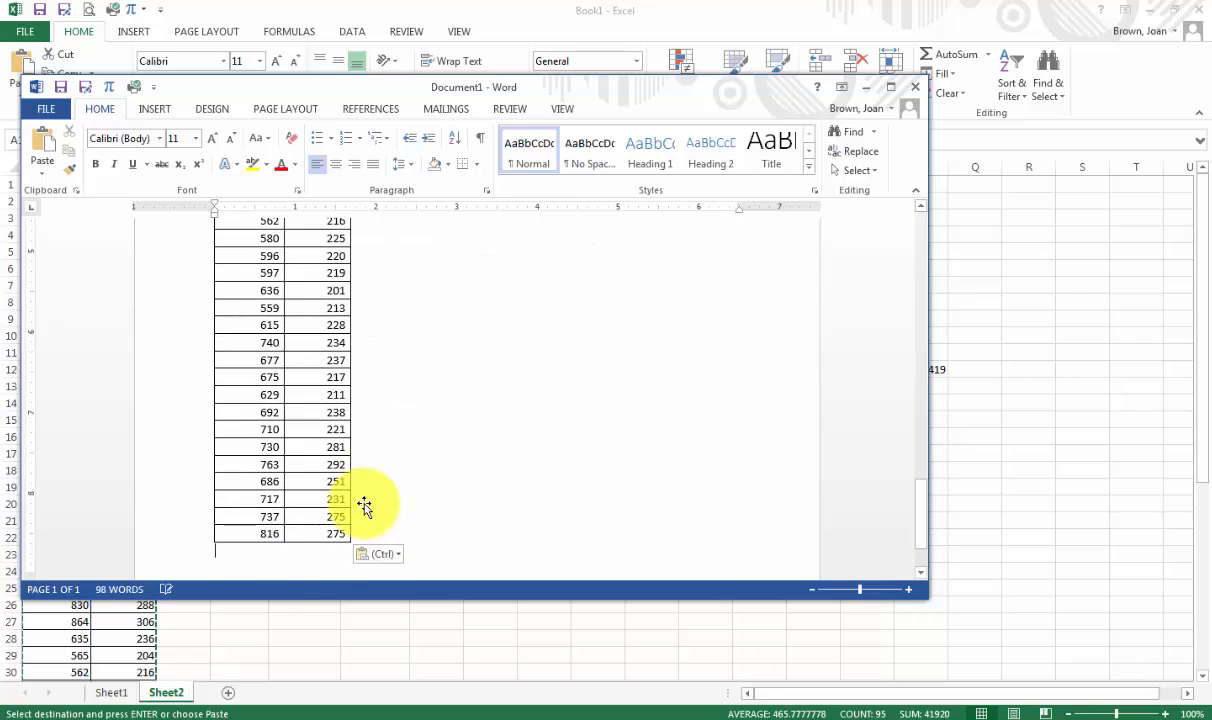
pyautogui.scroll(3, 341, 537)
pyautogui.scroll(15, 341, 537)
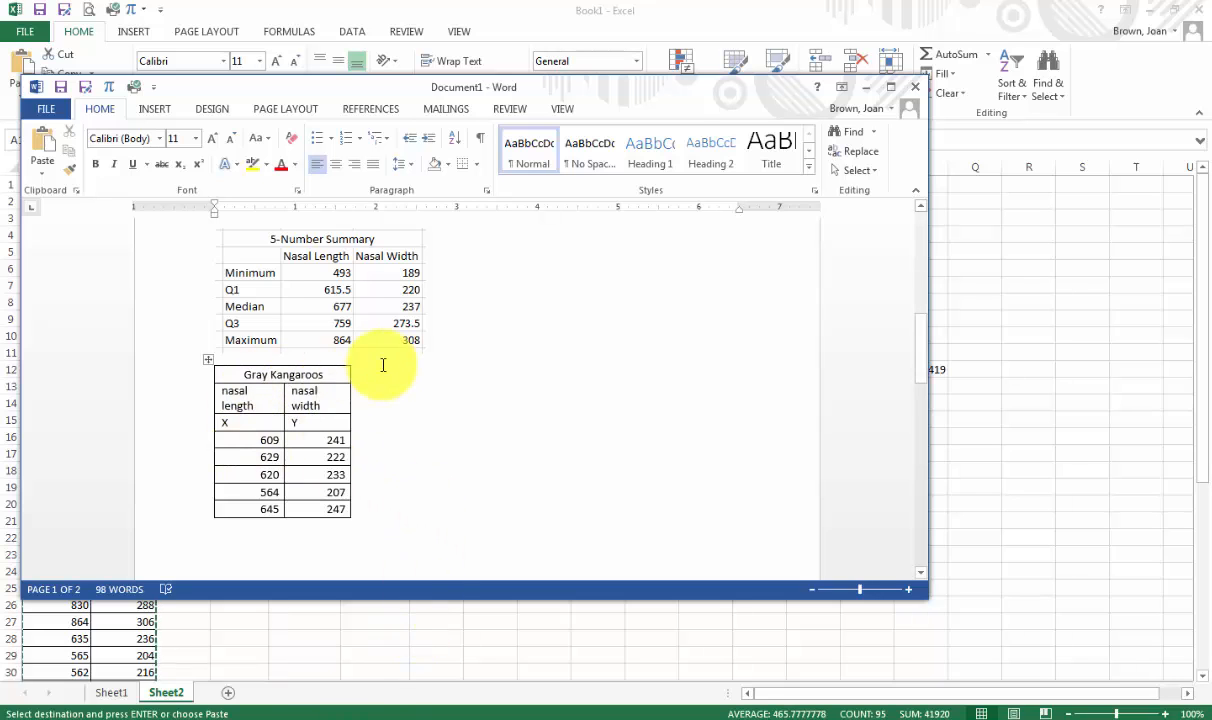
pyautogui.scroll(-15, 325, 441)
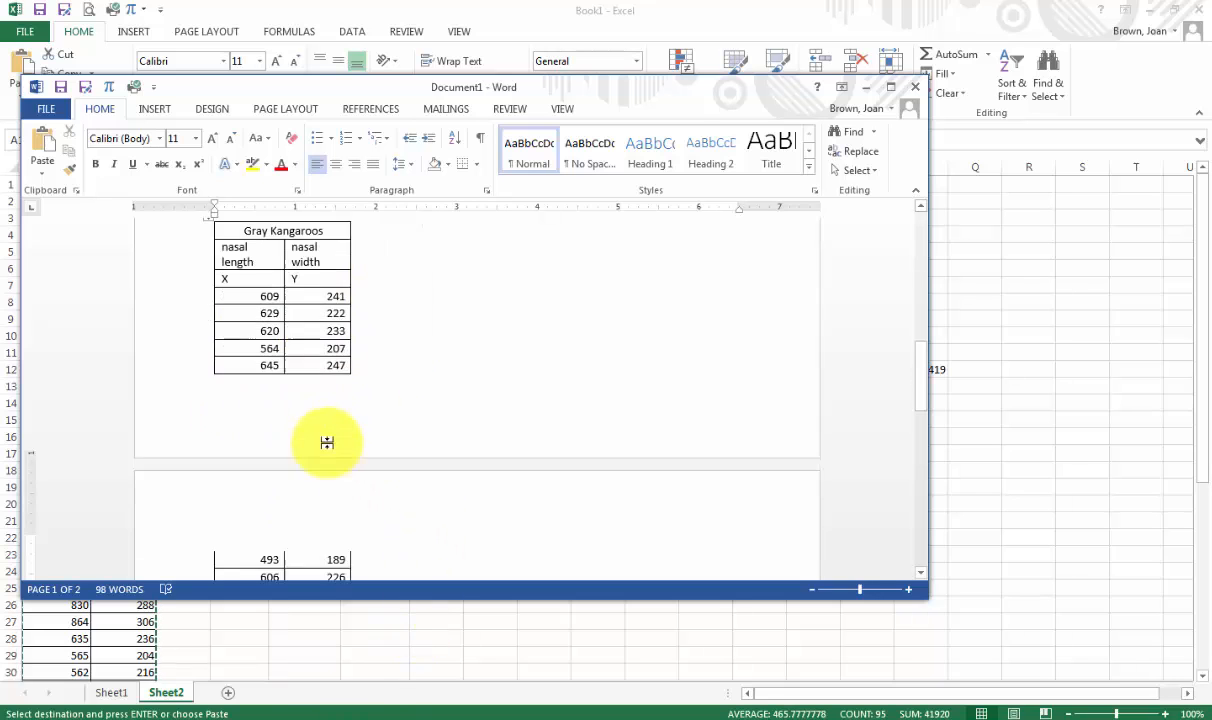
pyautogui.scroll(-5, 335, 436)
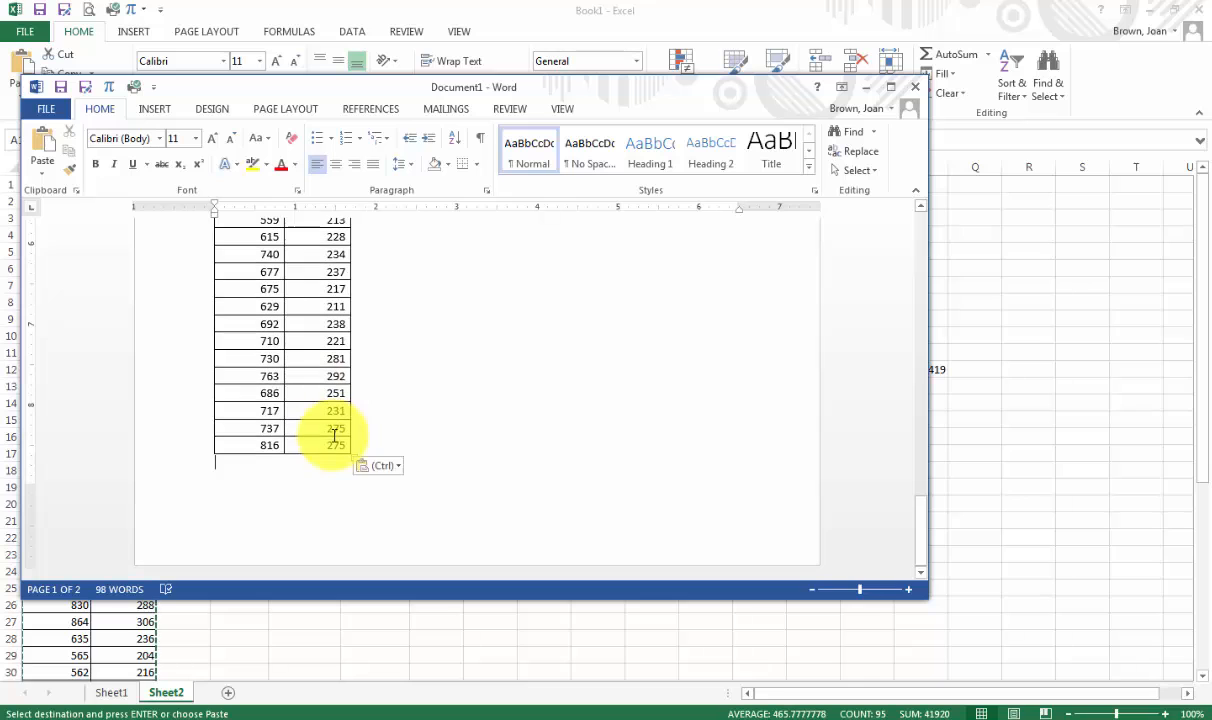
# - Widen the nasal length and nasal width columns of the pasted Gray Kangaroos table so each heading fits on one line
pyautogui.scroll(10, 335, 436)
pyautogui.scroll(10, 335, 436)
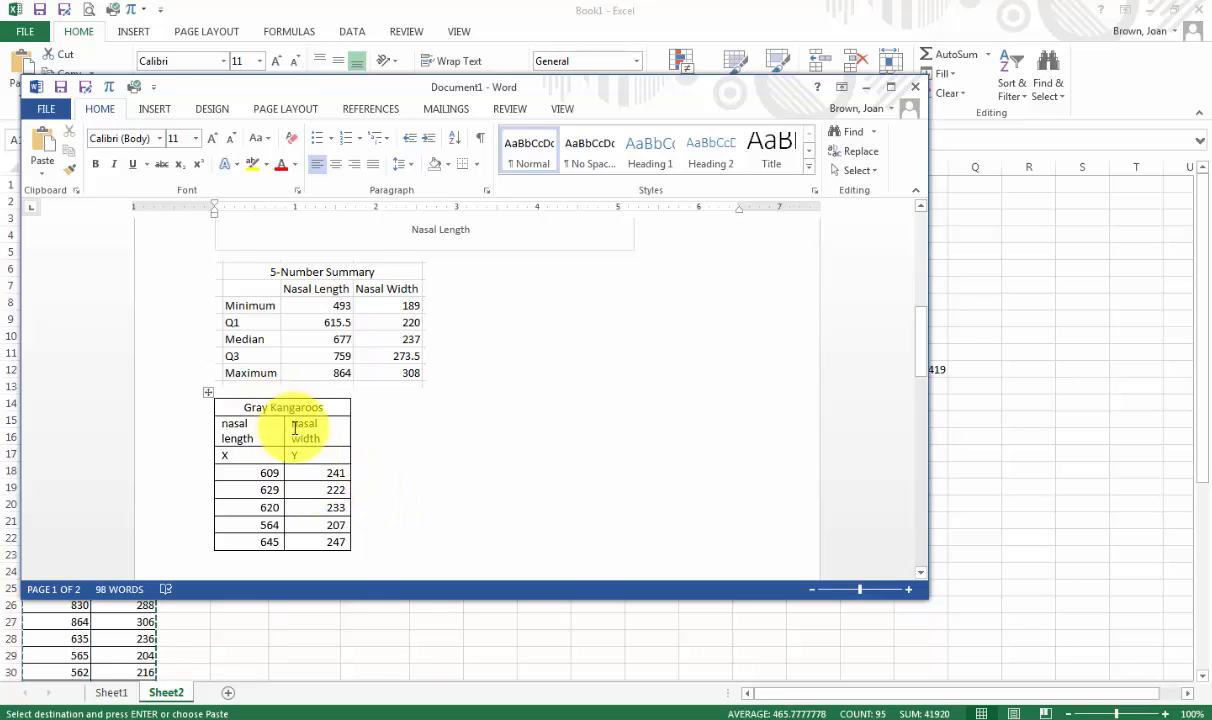
pyautogui.moveTo(347, 432); pyautogui.dragTo(380, 430)
pyautogui.scroll(-5, 290, 430)
pyautogui.scroll(10, 283, 429)
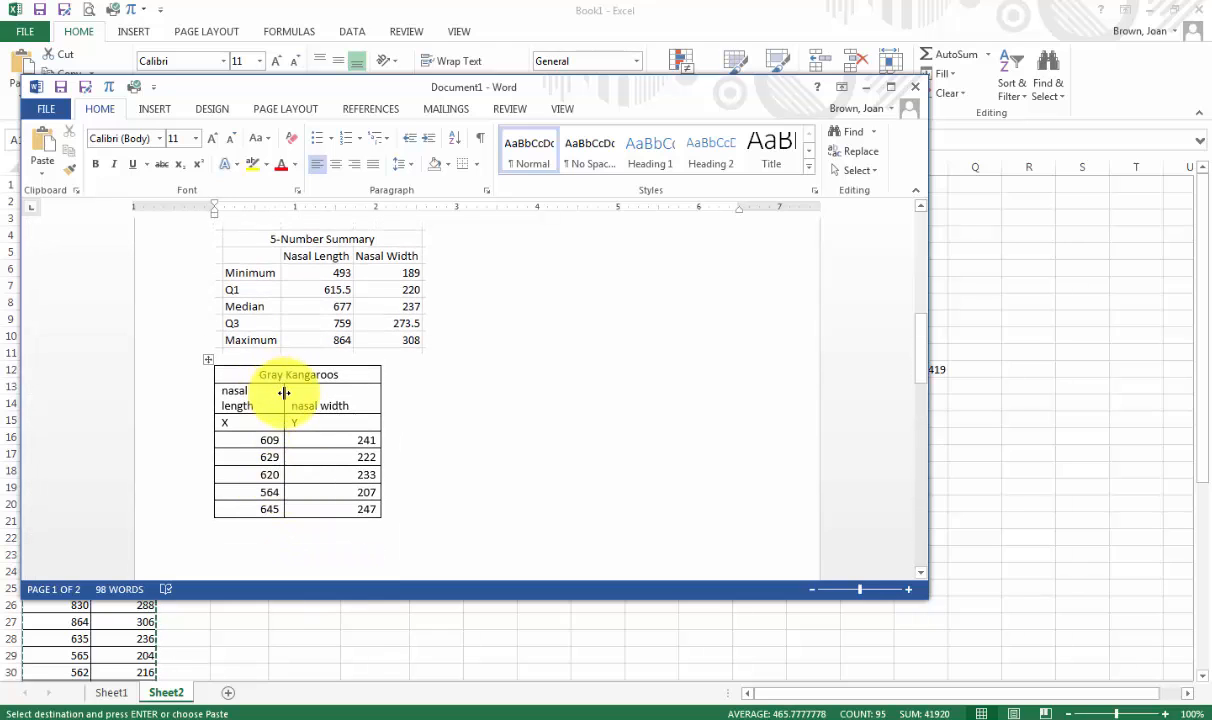
pyautogui.moveTo(284, 393); pyautogui.dragTo(303, 395)
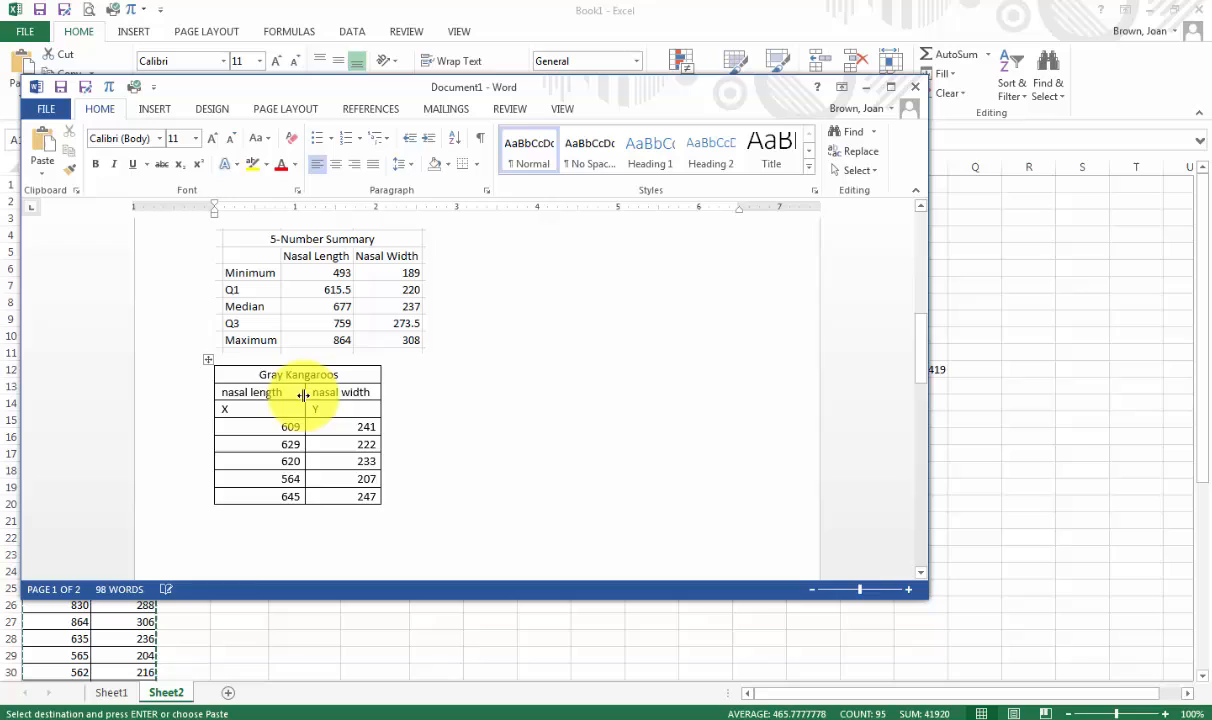
# - Center the text in all rows of the Gray Kangaroos table from the nasal length and nasal width headings through the last row, and review the table
pyautogui.click(244, 361)
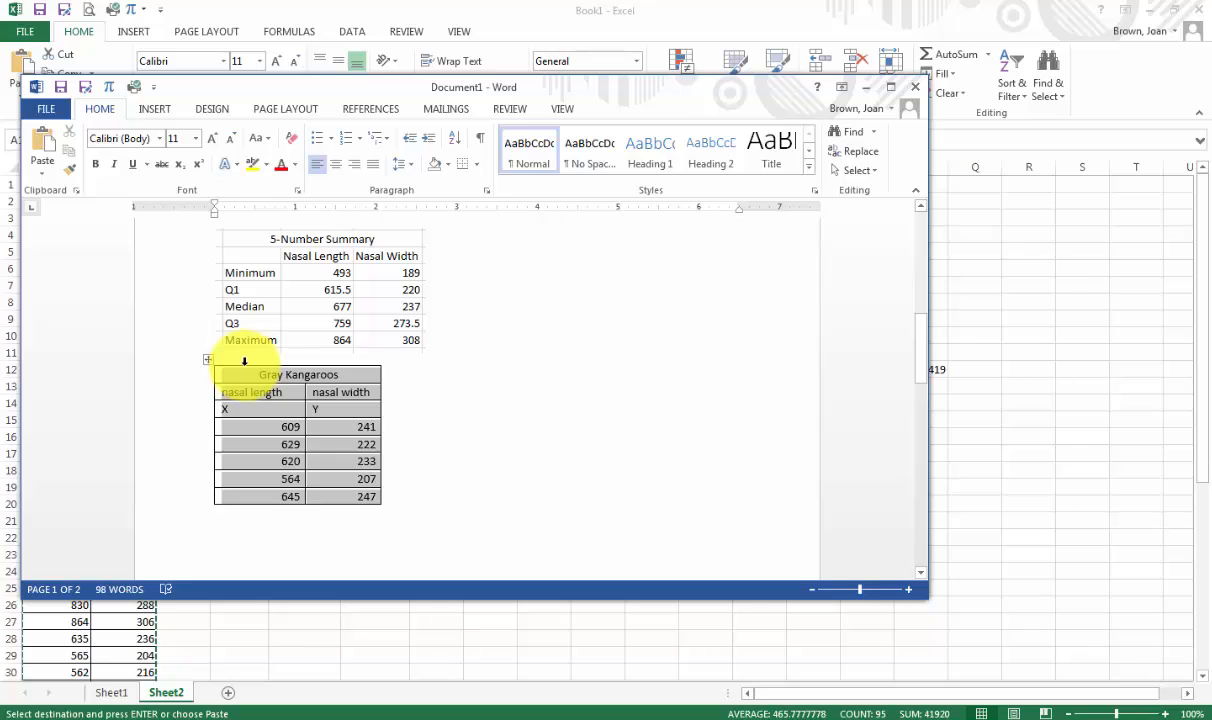
pyautogui.click(244, 361)
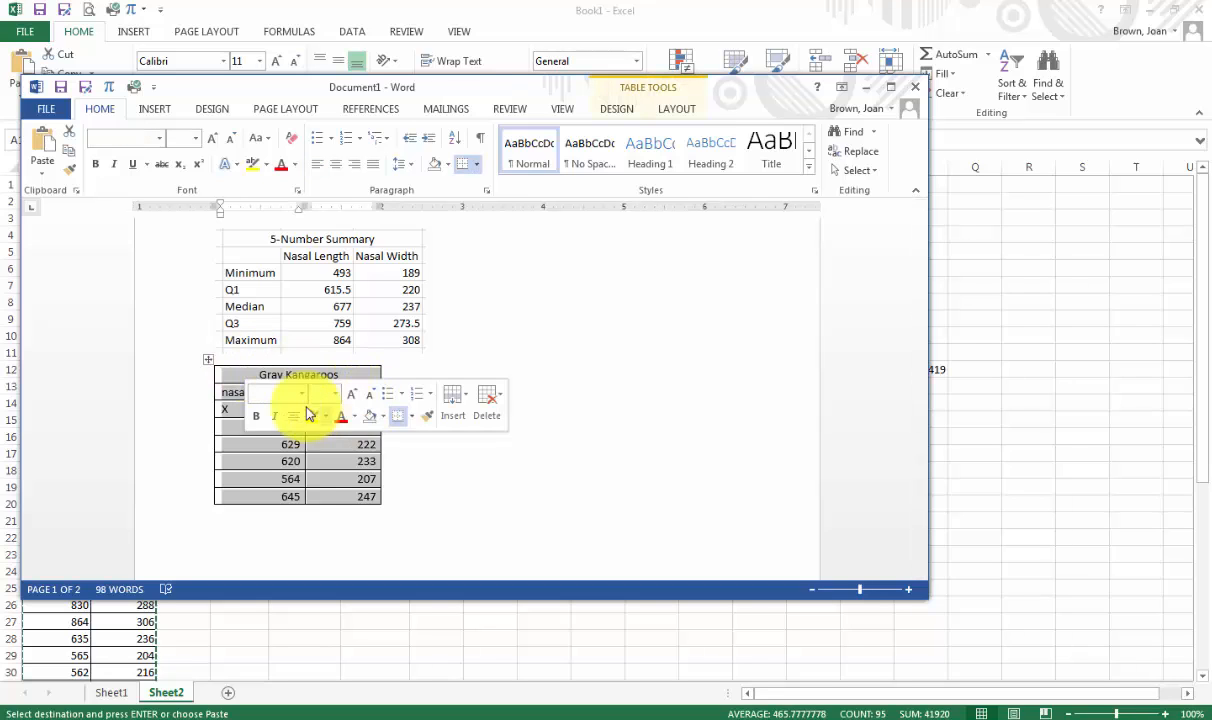
pyautogui.click(244, 443)
pyautogui.moveTo(240, 395); pyautogui.dragTo(366, 510)
pyautogui.moveTo(369, 555); pyautogui.dragTo(354, 445)
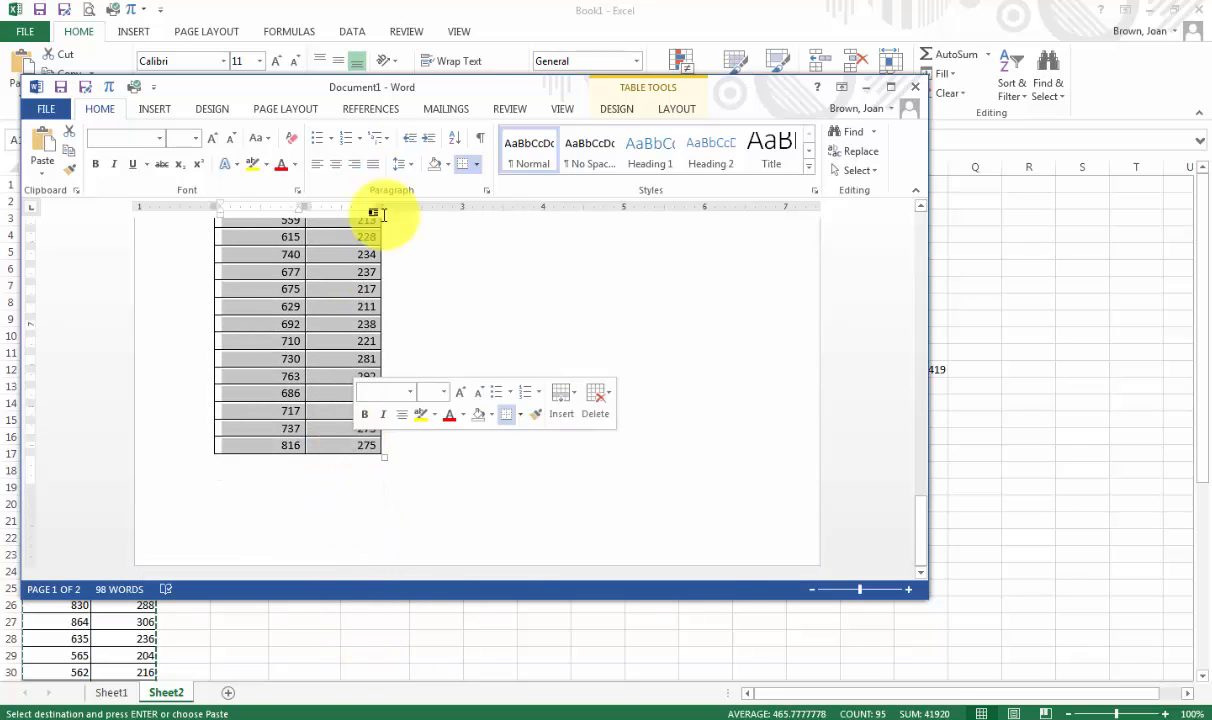
pyautogui.click(336, 170)
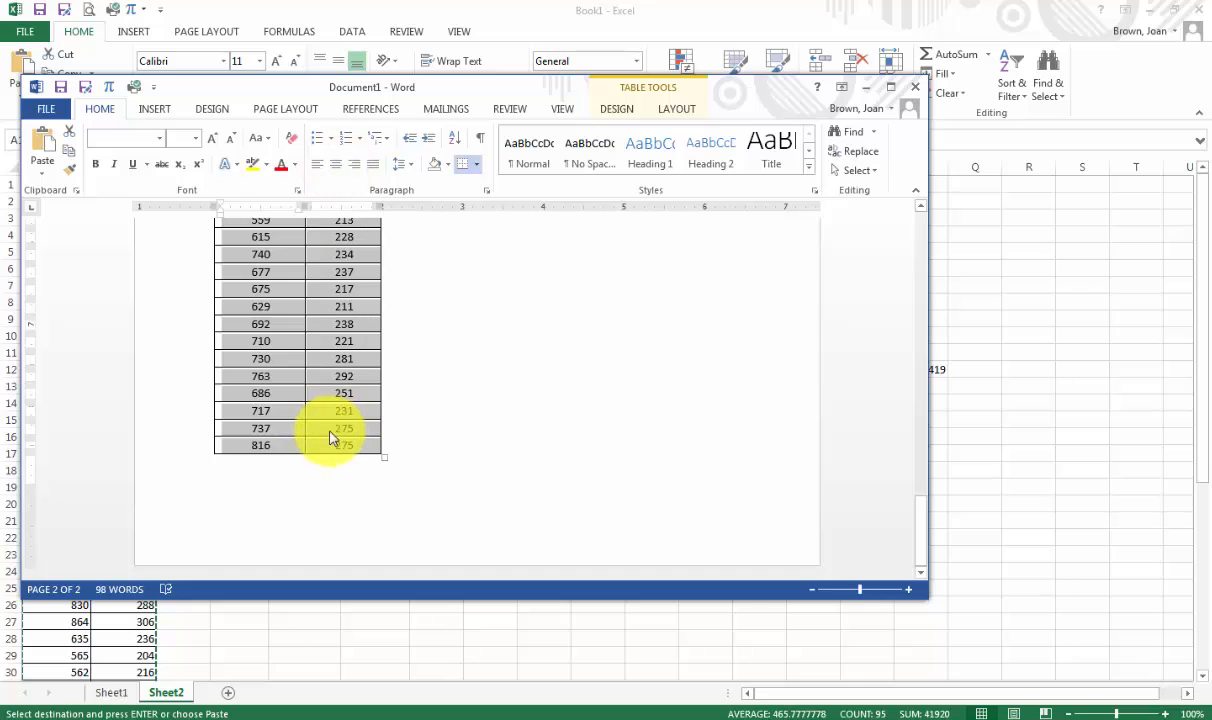
pyautogui.scroll(5, 330, 438)
pyautogui.scroll(8, 330, 433)
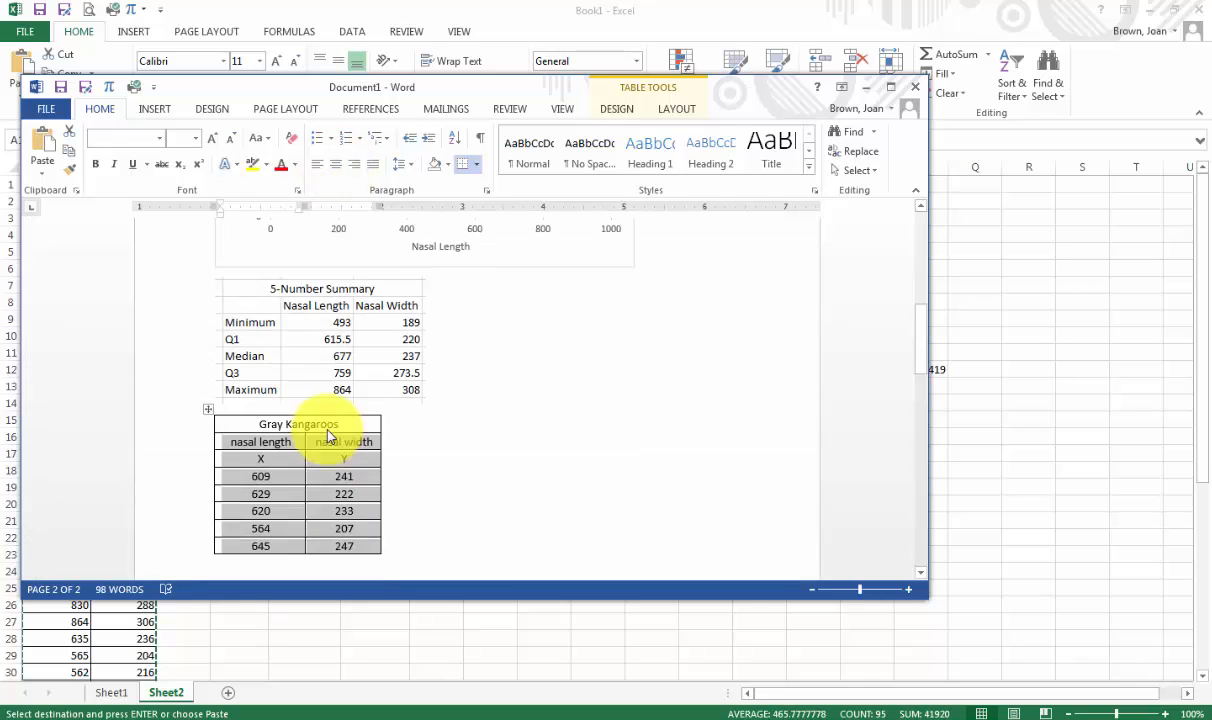
pyautogui.click(313, 528)
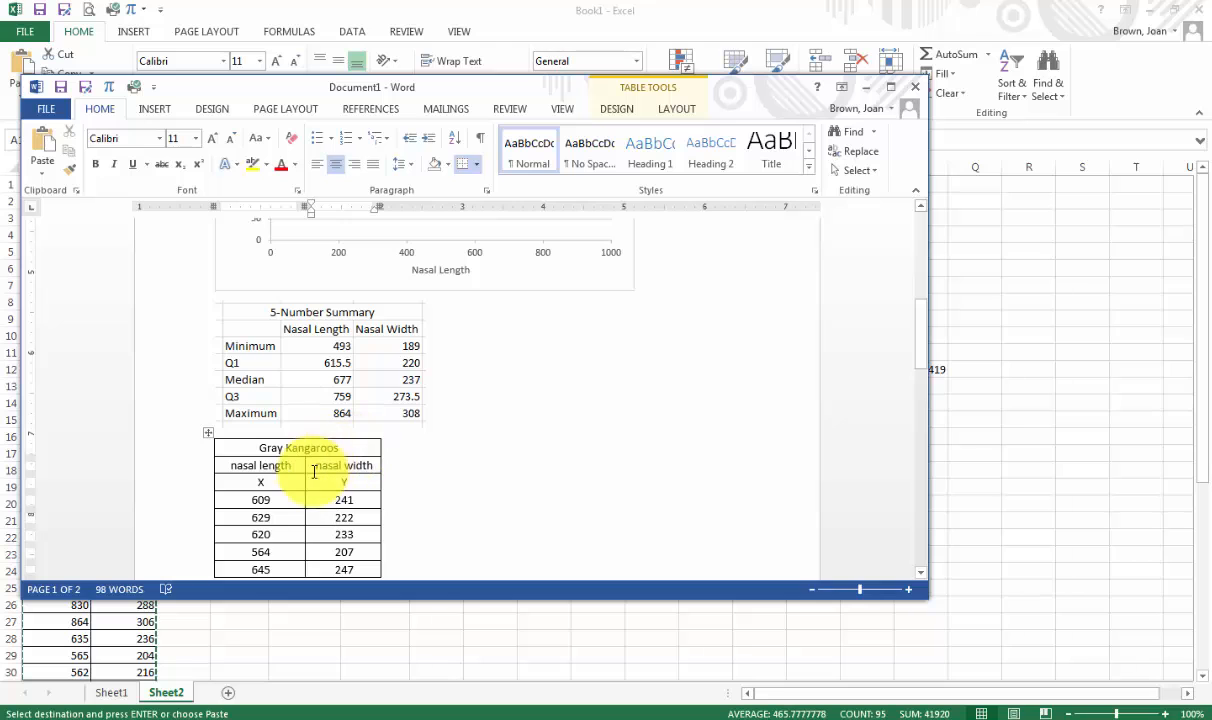
pyautogui.scroll(-10, 306, 484)
pyautogui.scroll(-10, 307, 485)
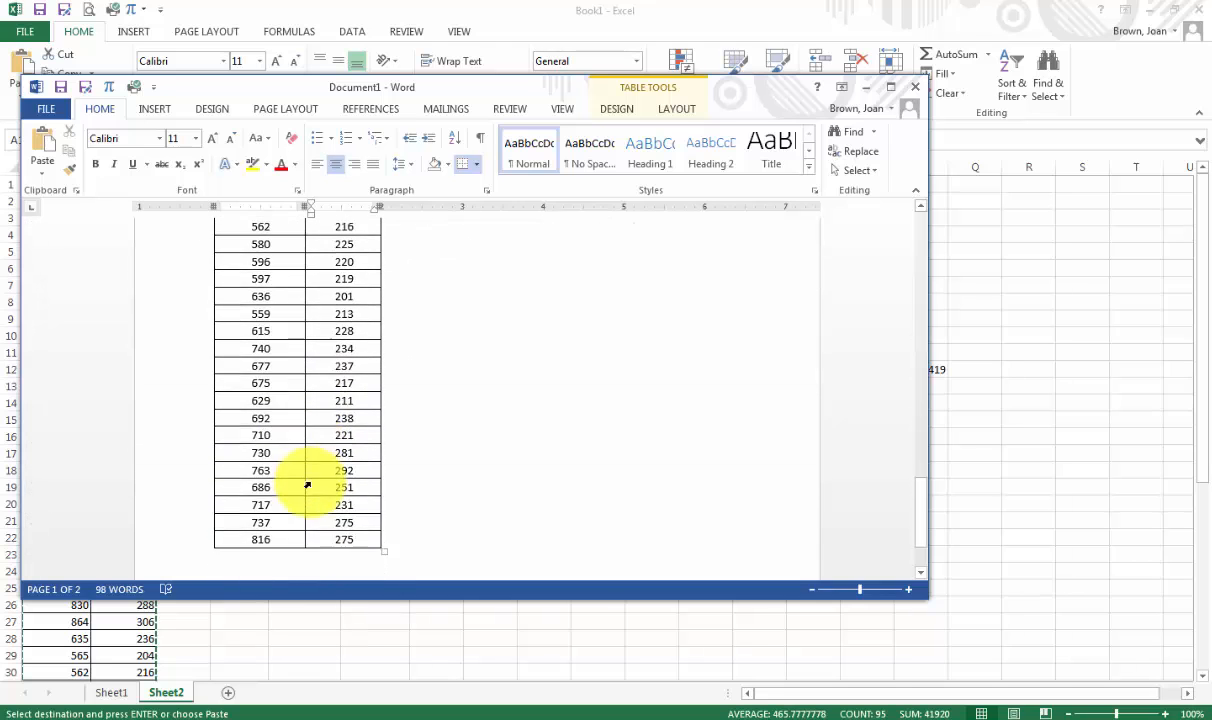